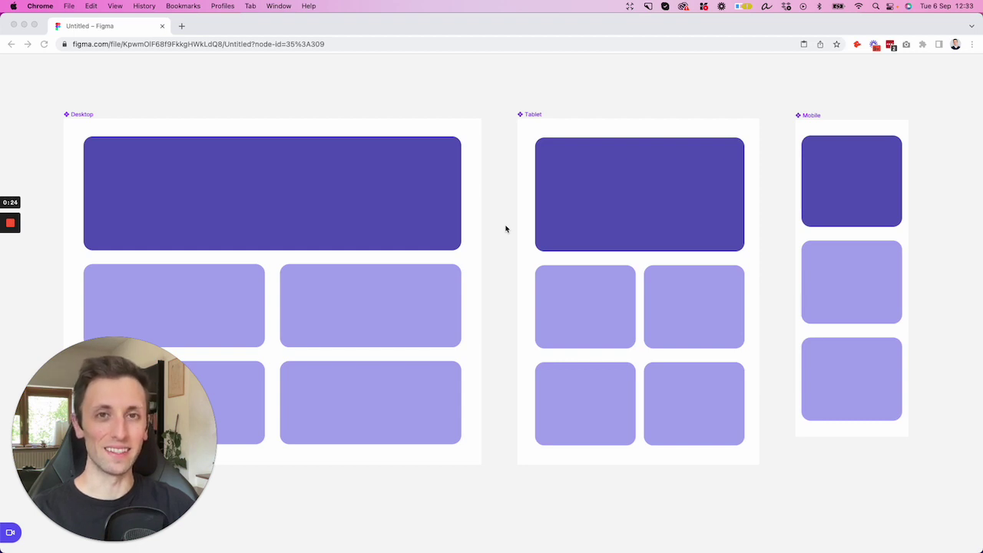
Step: Pan the canvas to the Desktop, Tablet and Mobile frames and restore the hidden Figma UI
click(336, 97)
scroll(336, 98, left, 2)
scroll(336, 98, right, 1)
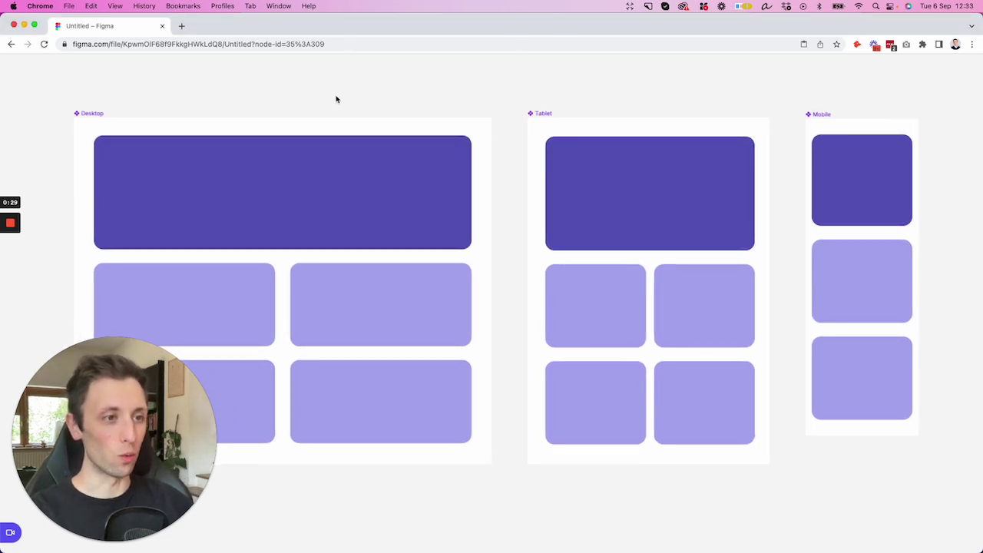
scroll(336, 99, down, 2)
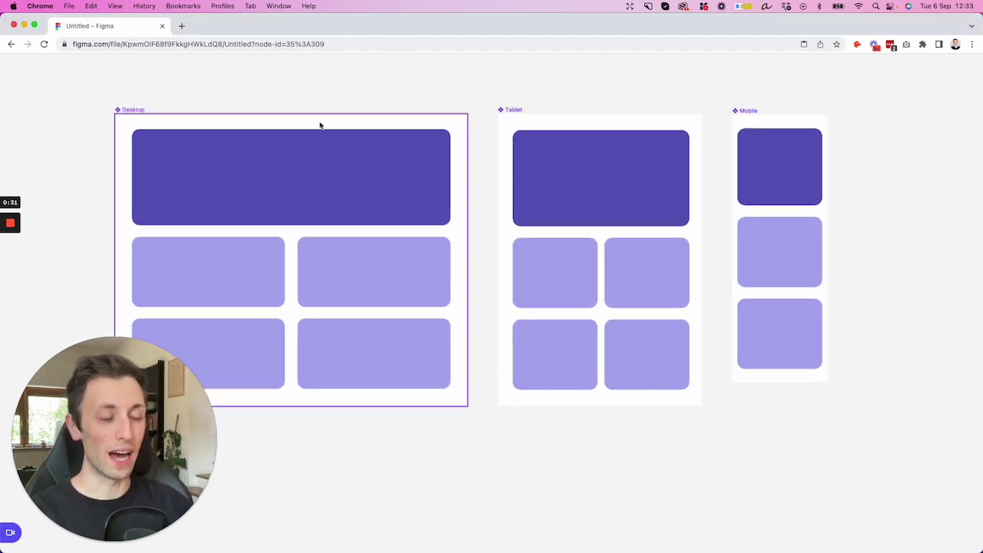
scroll(321, 125, left, 3)
scroll(320, 125, left, 1)
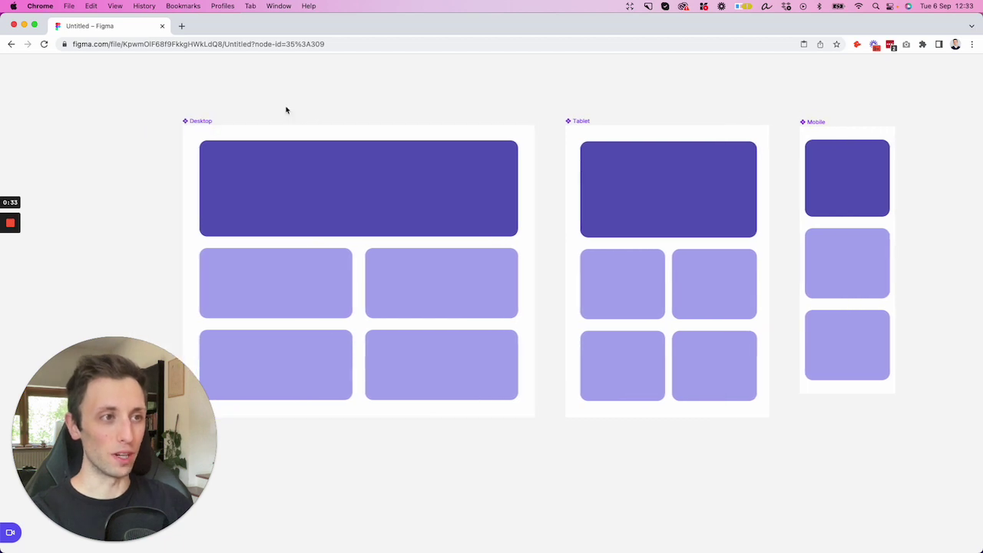
key(super+backslash)
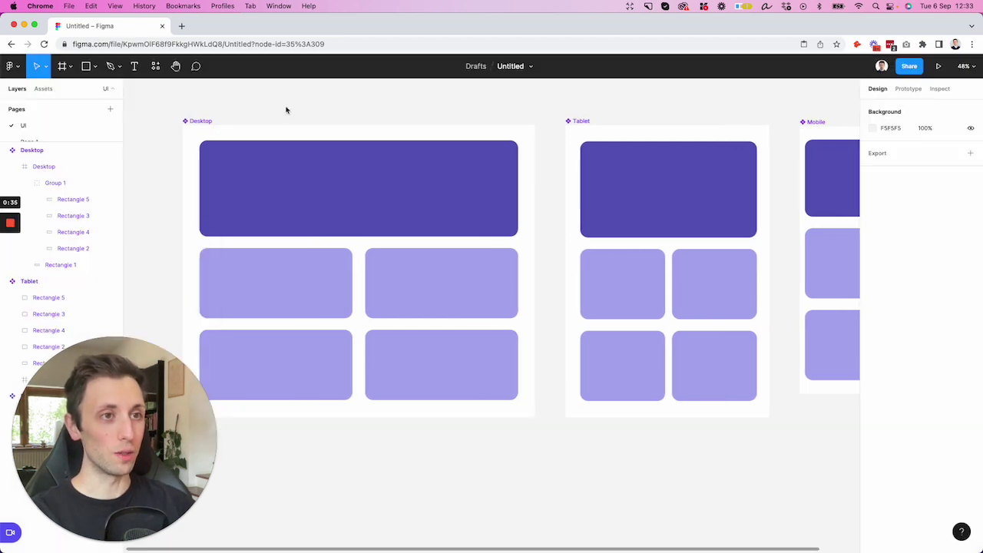
Step: Run the Breakpoints plugin from the main menu's Plugins list
click(9, 66)
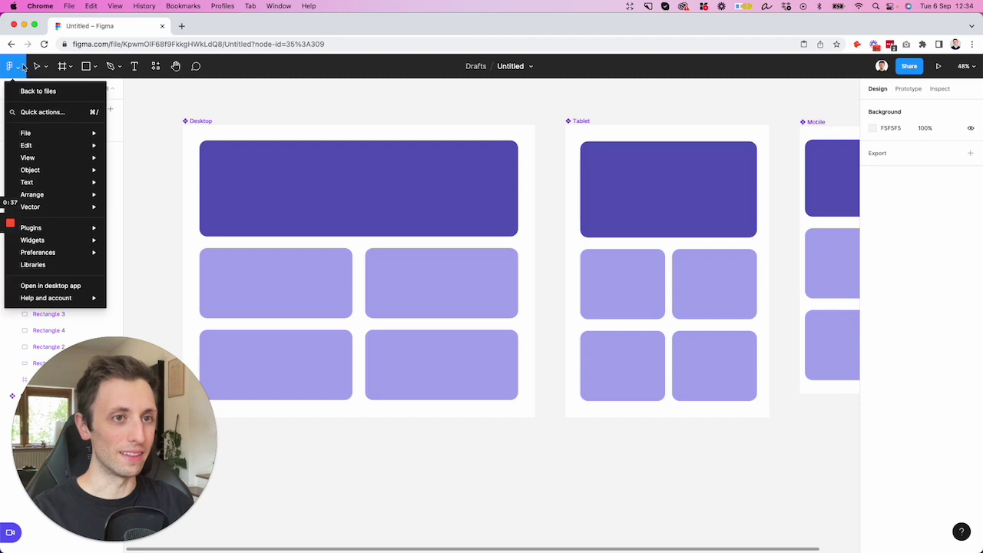
mouse_move(74, 230)
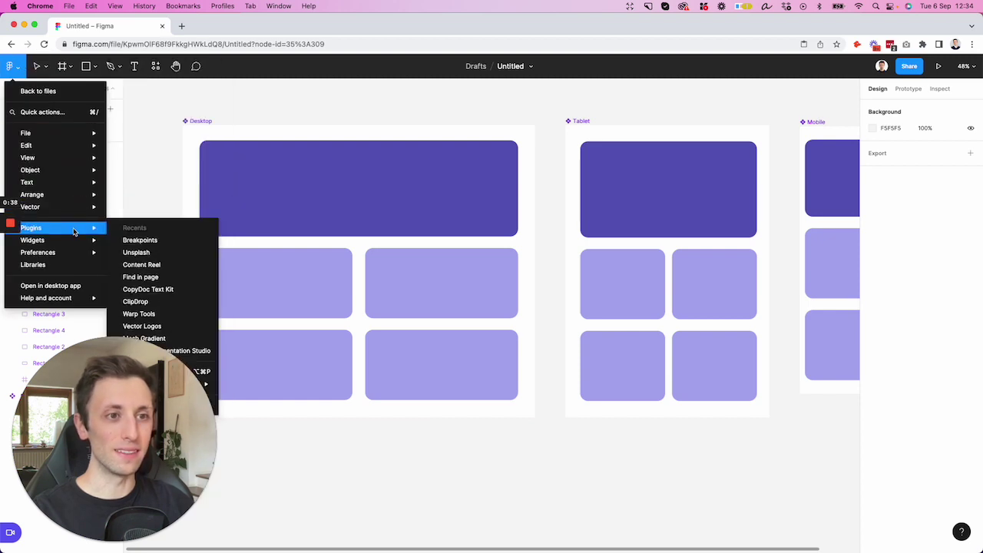
click(183, 244)
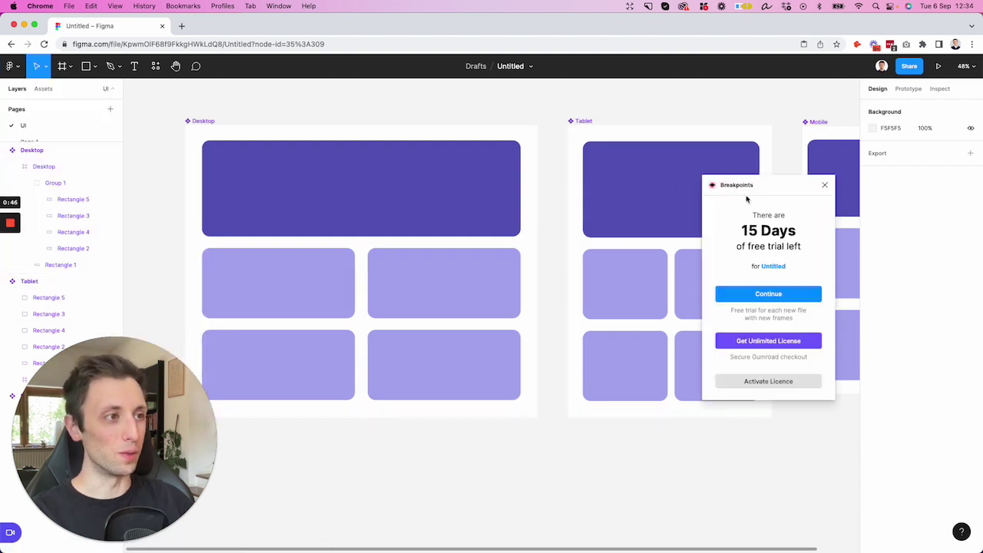
Step: Continue past the free-trial notice and move the Breakpoints window clear of the frames at 43% zoom
click(789, 298)
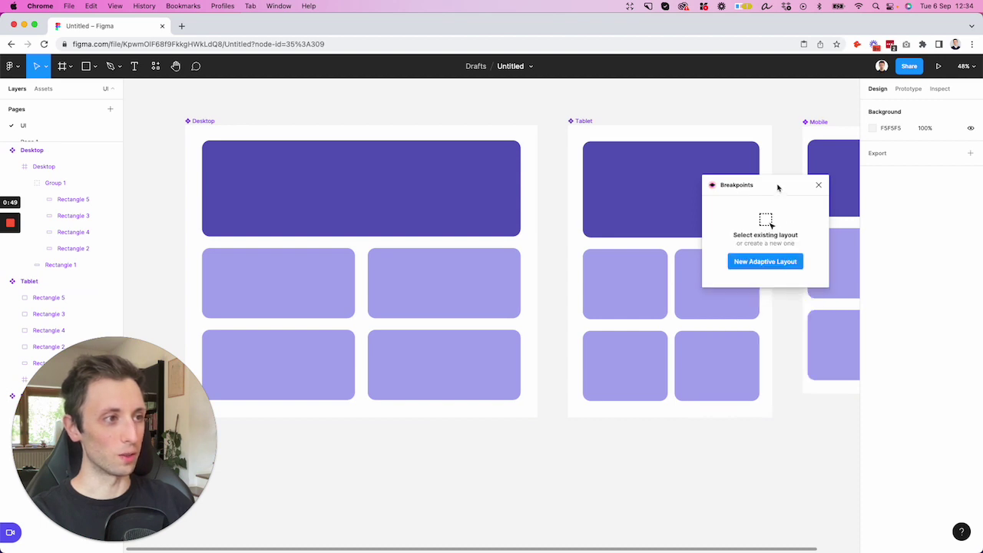
drag(777, 187, 496, 133)
scroll(375, 136, up, 4)
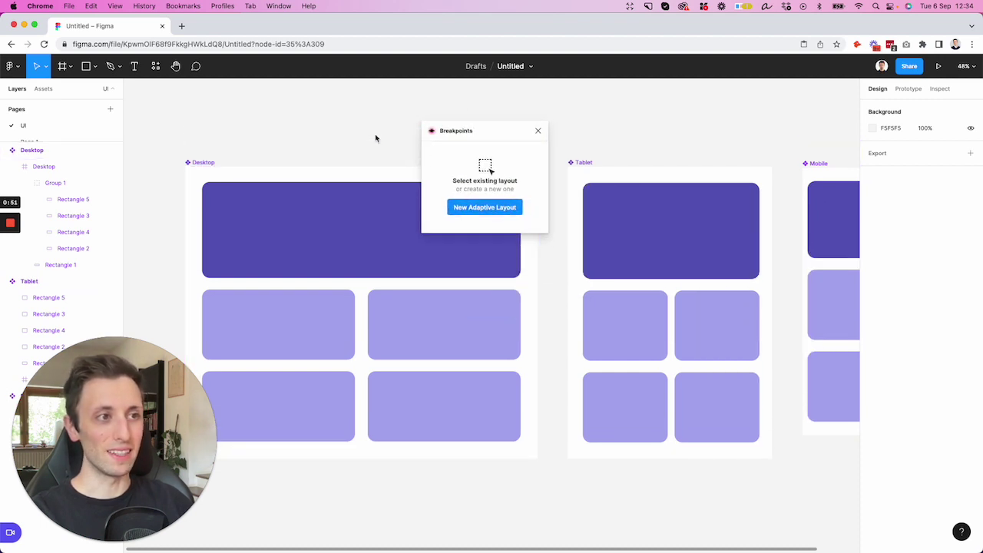
scroll(376, 137, down, 2)
scroll(375, 137, down, 2)
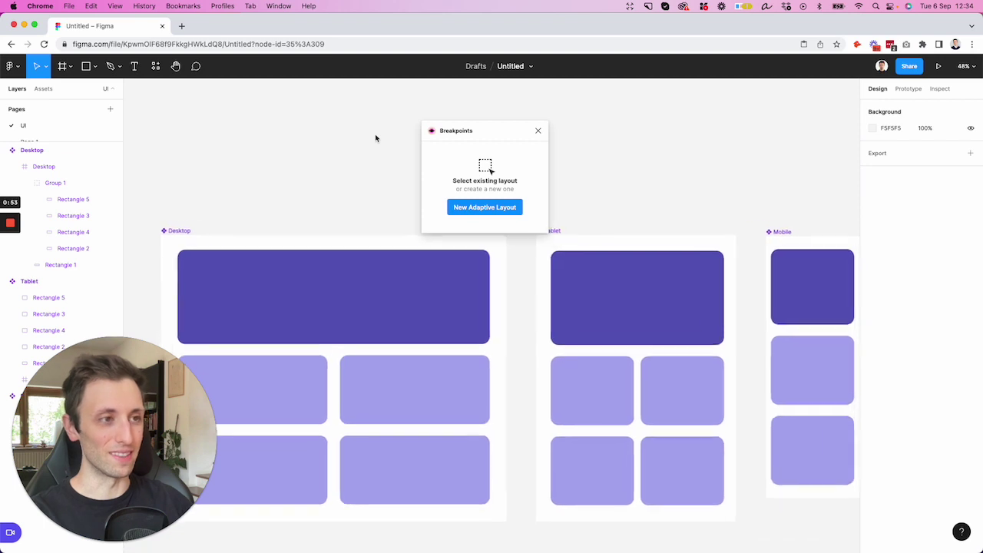
drag(473, 138, 678, 112)
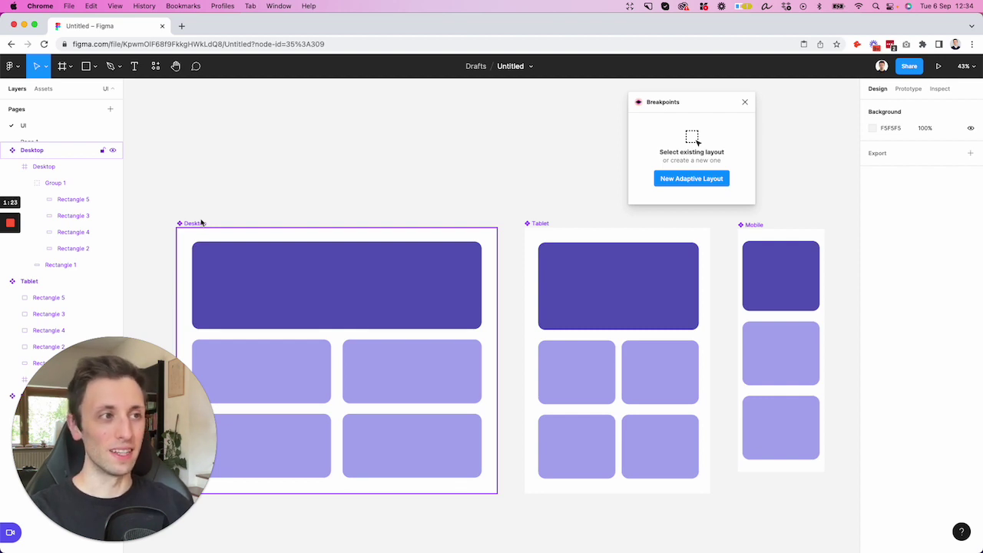
Step: Create a new Responsive Layout frame, place it above Desktop, and add a 960 breakpoint
click(695, 179)
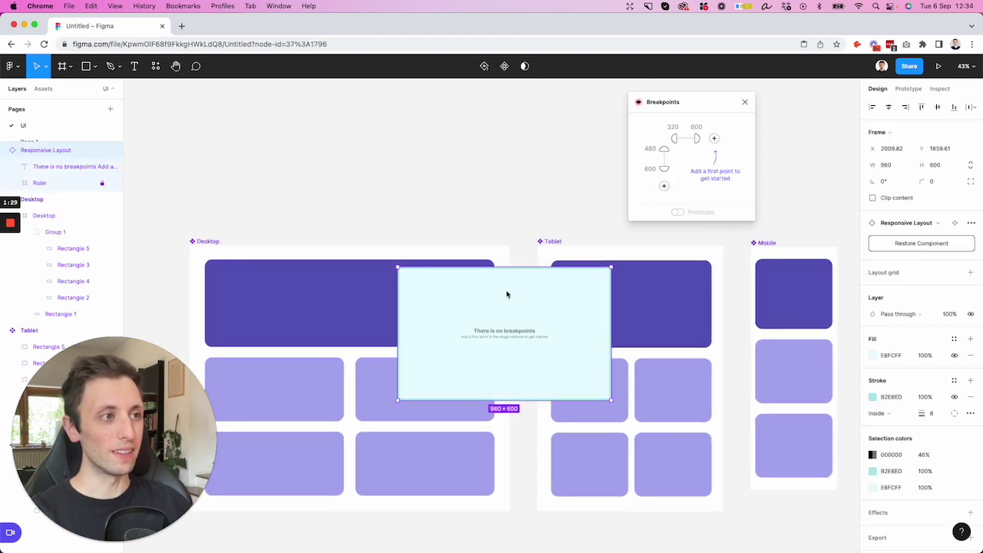
drag(507, 292, 324, 117)
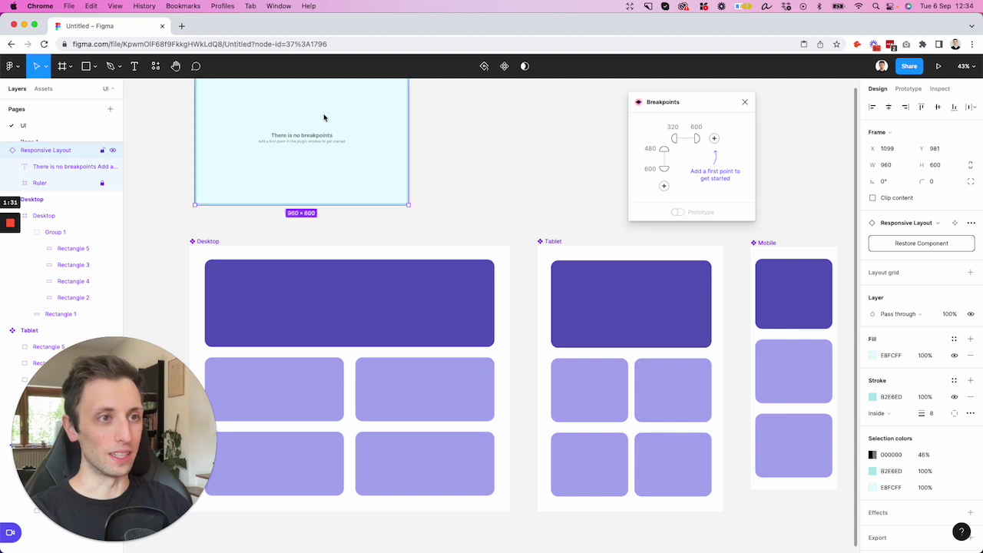
scroll(323, 122, up, 2)
scroll(325, 120, down, 2)
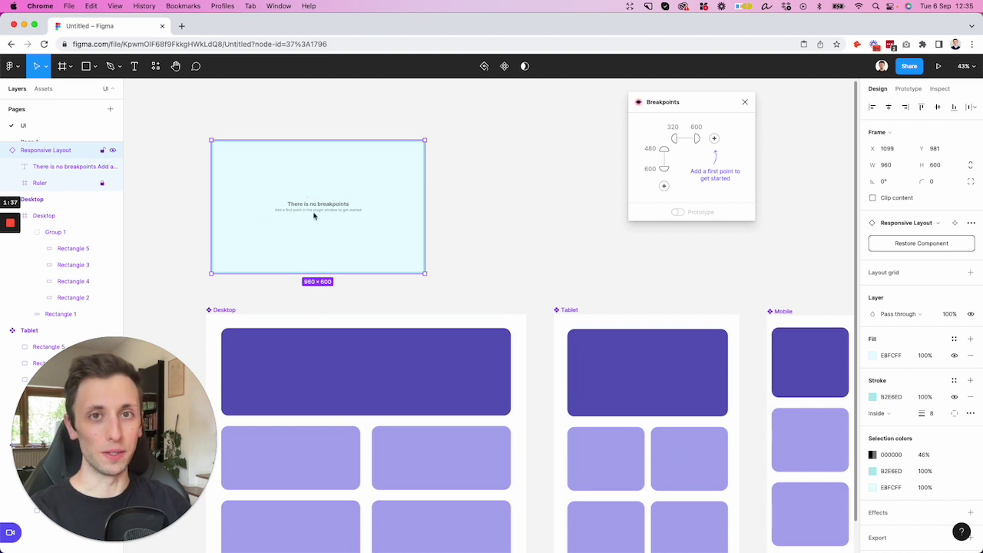
scroll(496, 199, down, 1)
scroll(496, 198, down, 3)
scroll(496, 199, right, 2)
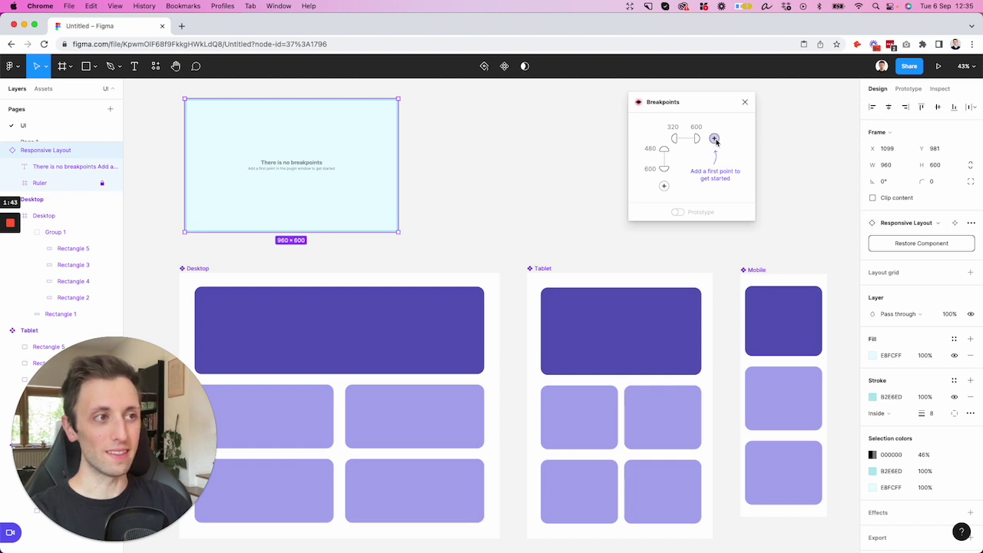
click(715, 139)
drag(689, 108, 500, 114)
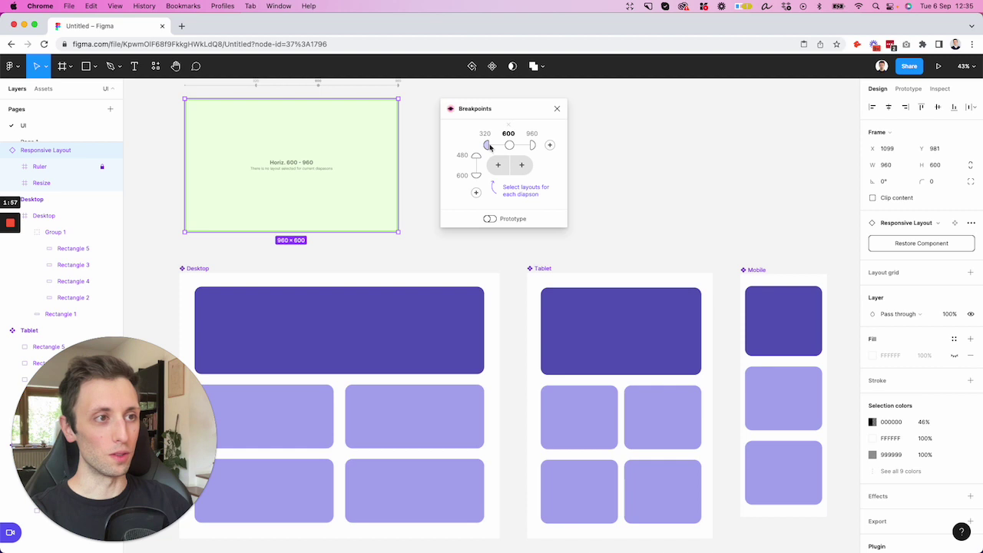
Step: Change the lowest breakpoint to 390 to match the Mobile frame's width
click(743, 272)
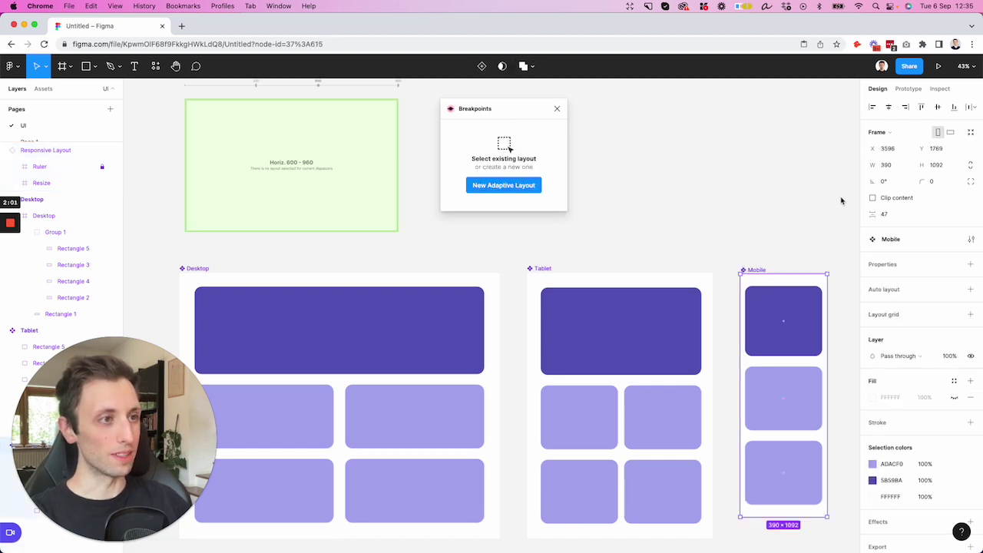
click(887, 166)
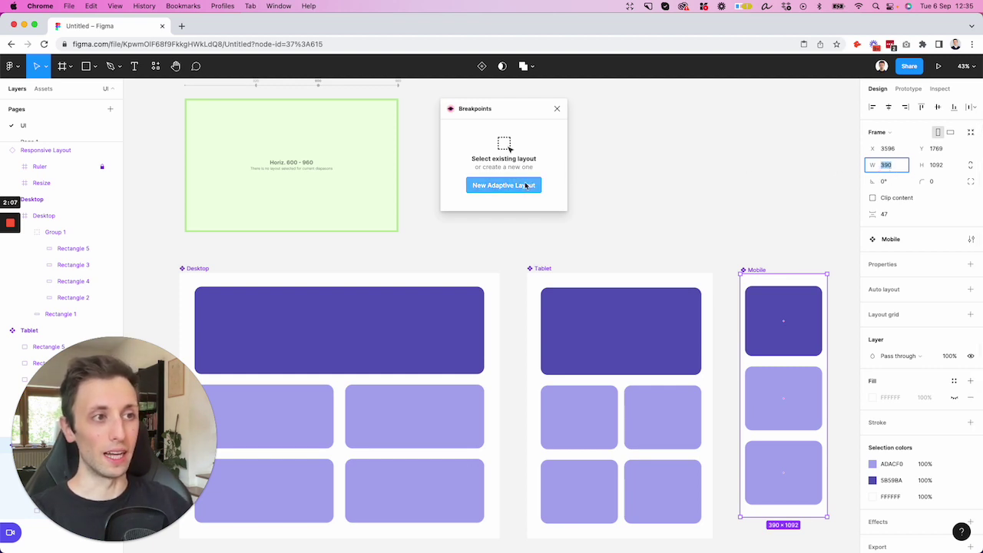
click(321, 139)
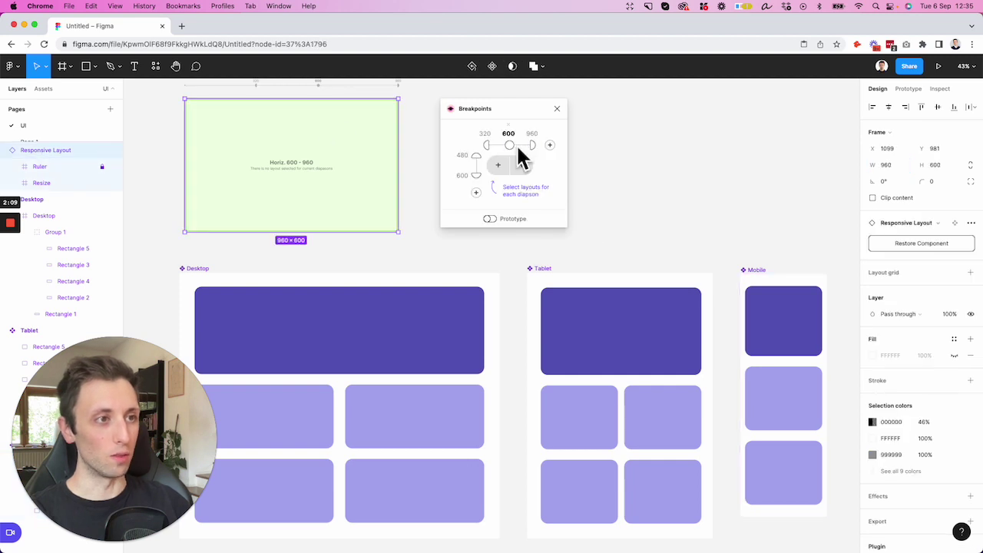
click(486, 135)
text(390)
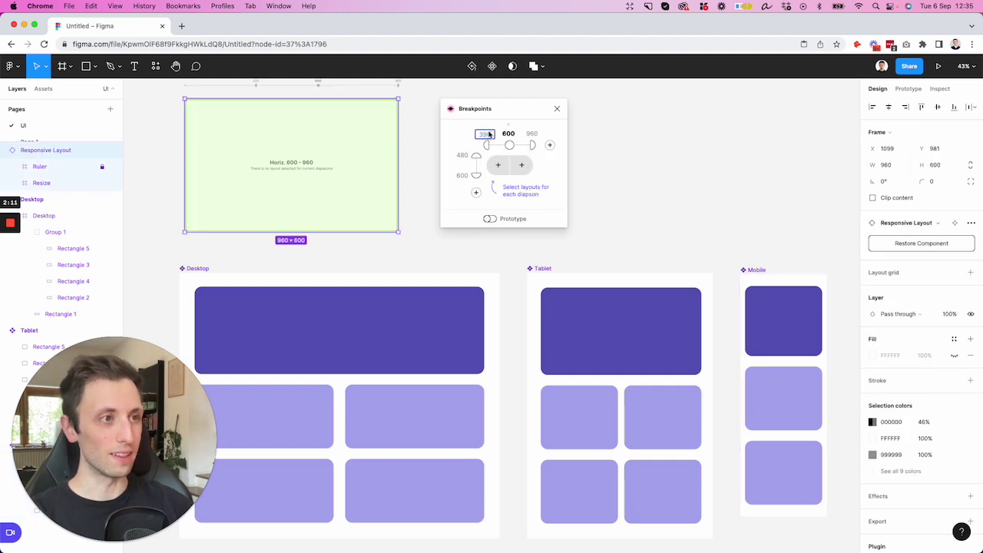
key(Return)
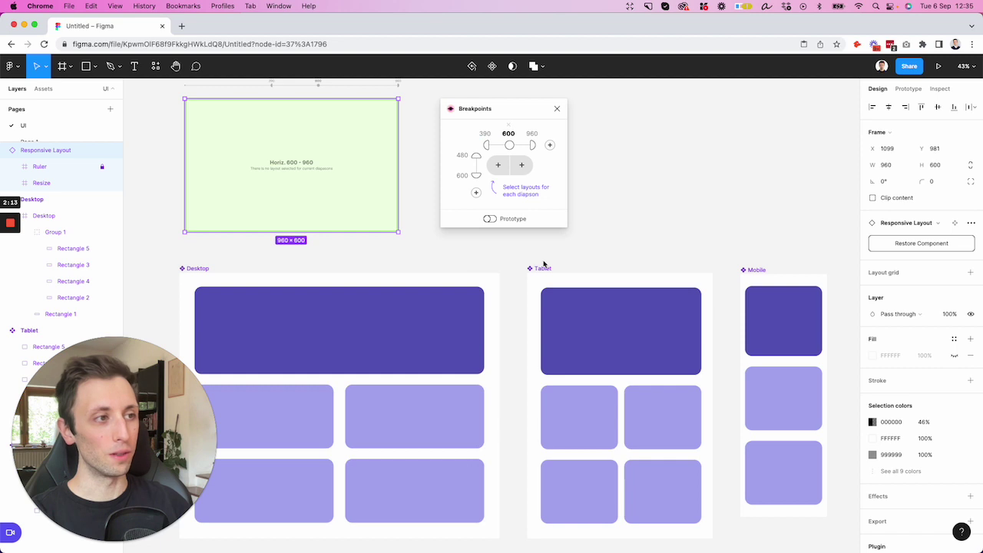
Step: Change the 600 breakpoint to 834 to match the Tablet frame's width
click(542, 268)
click(897, 168)
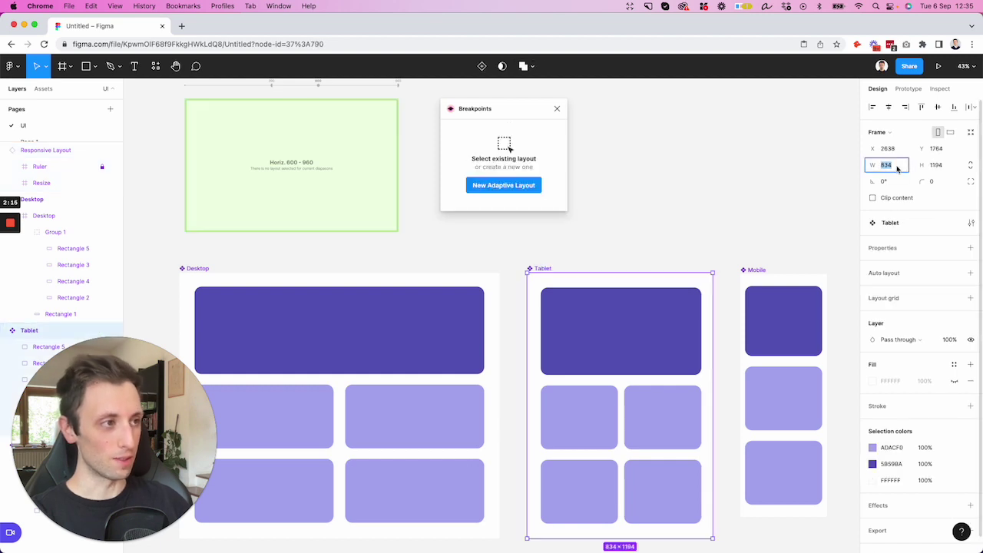
click(330, 150)
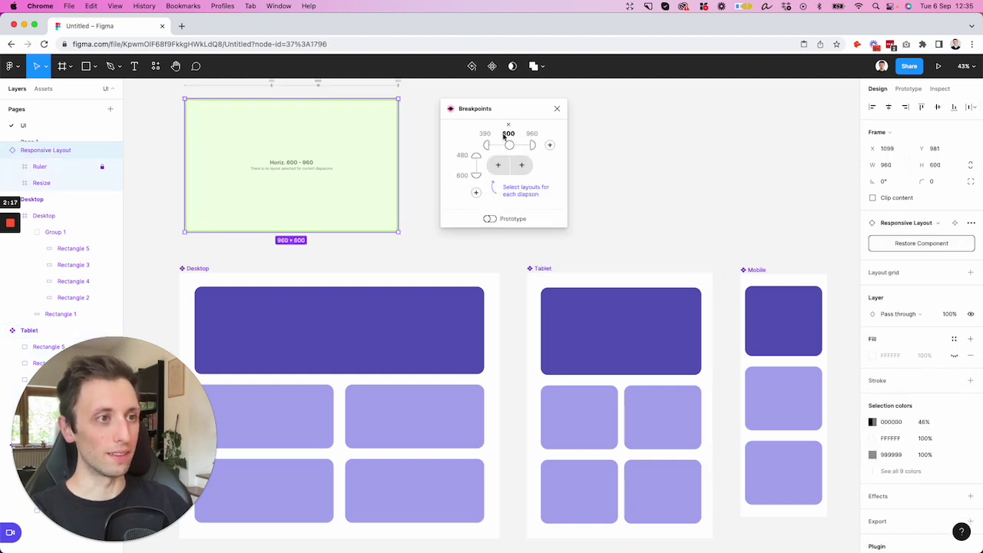
click(508, 135)
text(834)
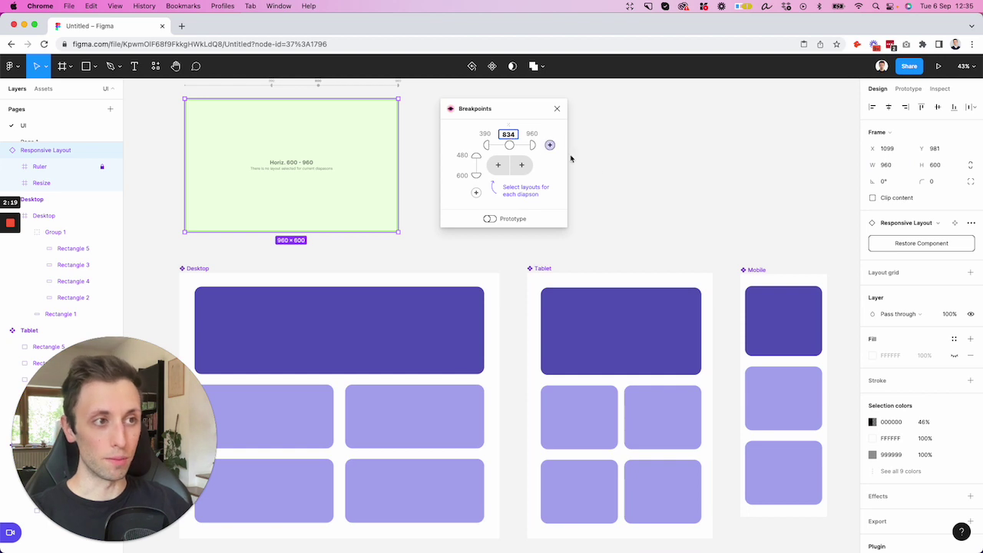
click(620, 180)
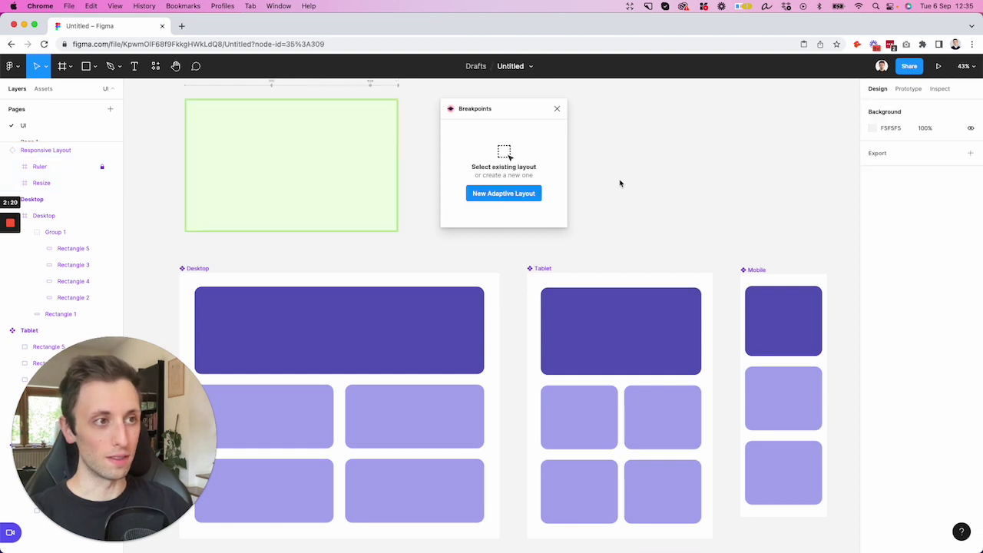
Step: Change the 960 breakpoint to 1440 to match the Desktop frame's width
click(206, 269)
click(891, 166)
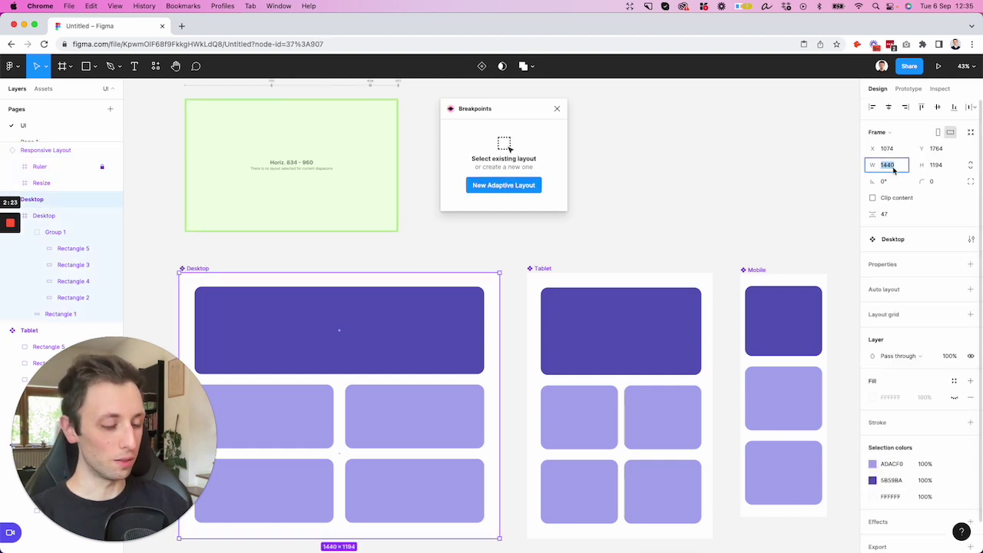
click(599, 239)
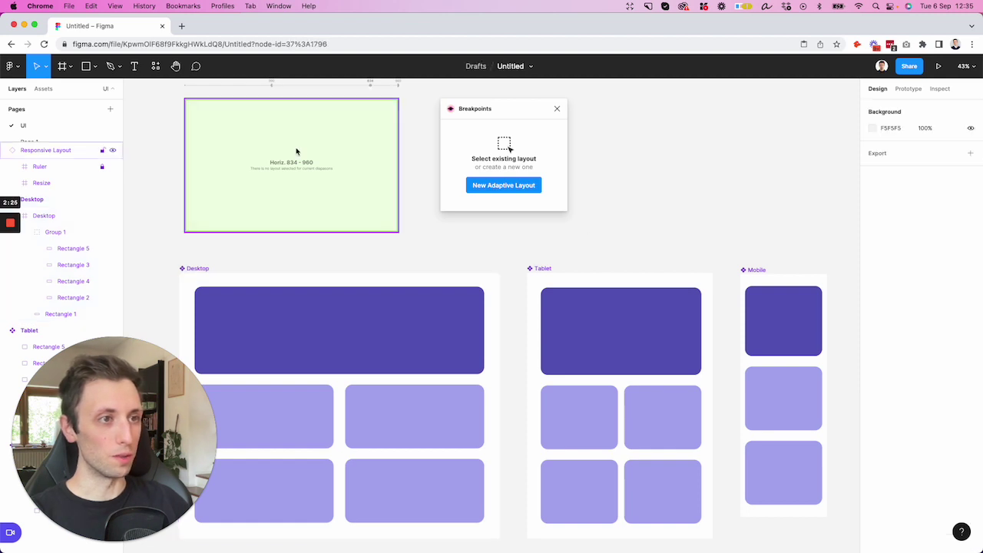
click(296, 149)
click(532, 135)
text(1440)
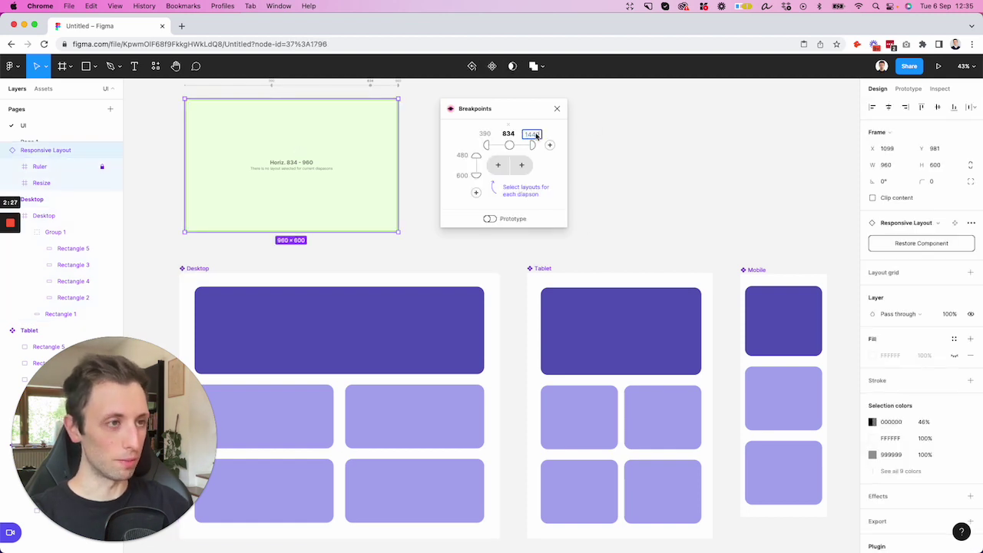
key(Return)
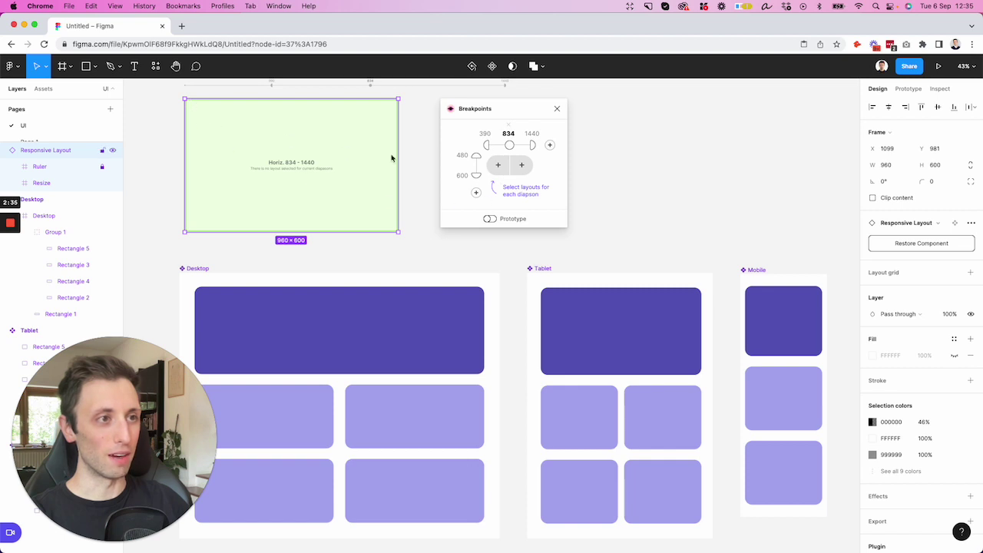
Step: Assign the Mobile frame as the layout for the 390–833 range
click(499, 166)
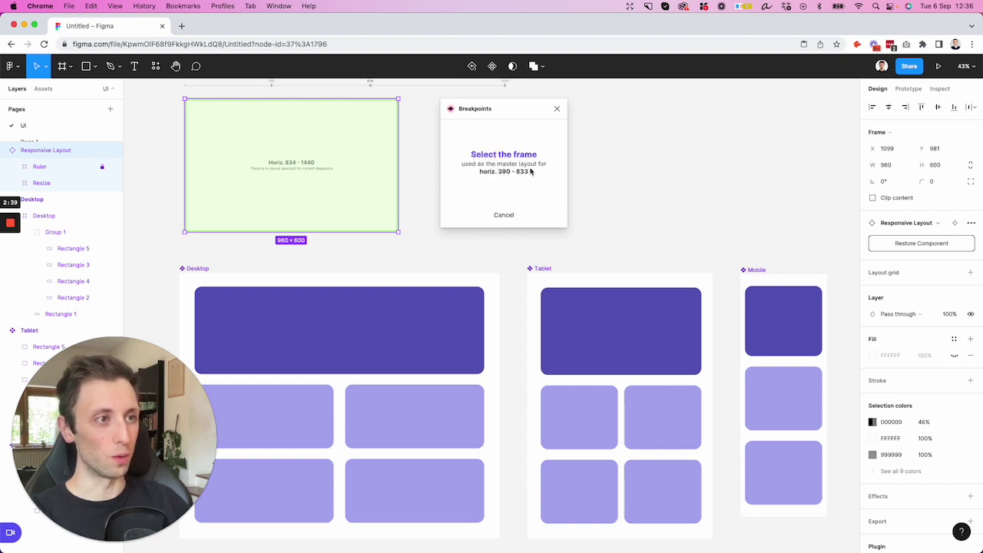
key(Escape)
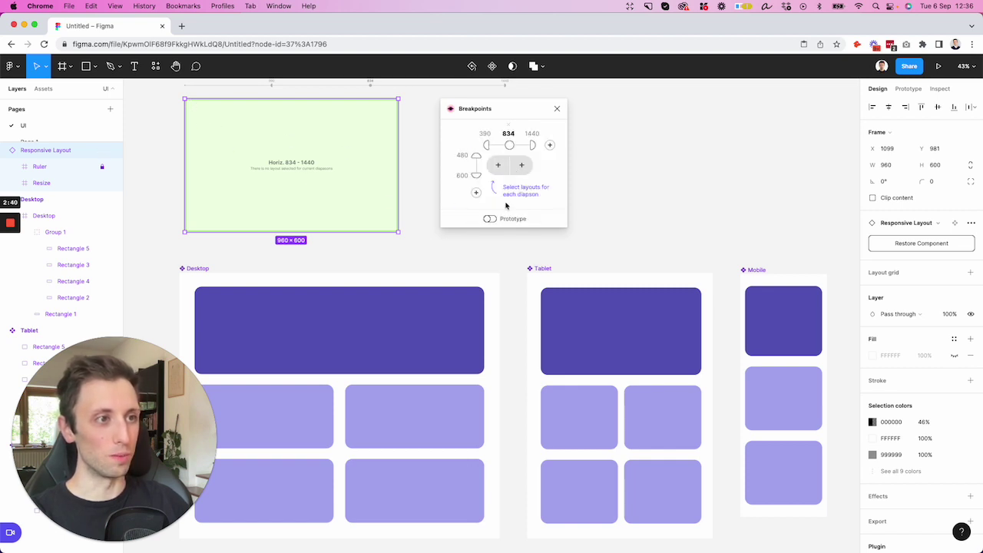
click(484, 145)
click(499, 165)
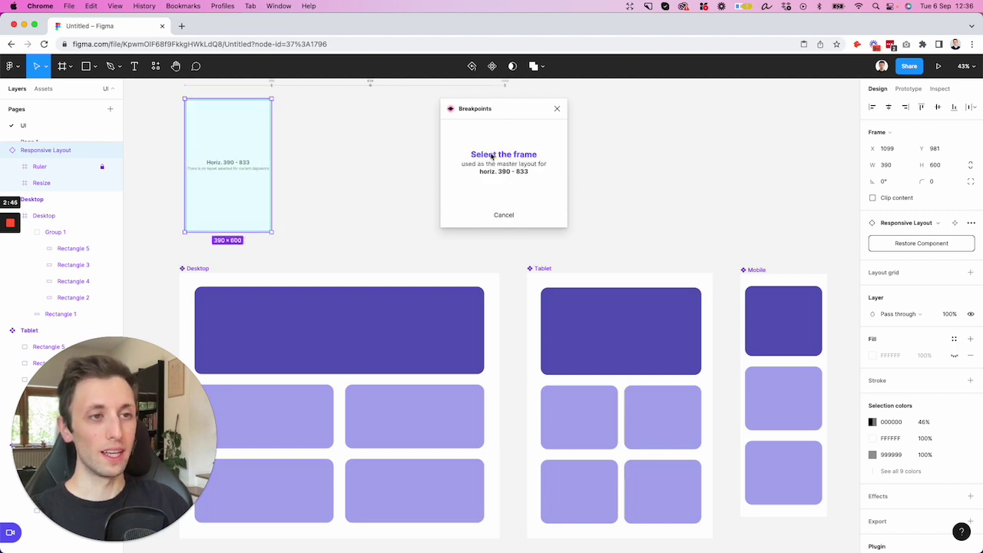
click(744, 270)
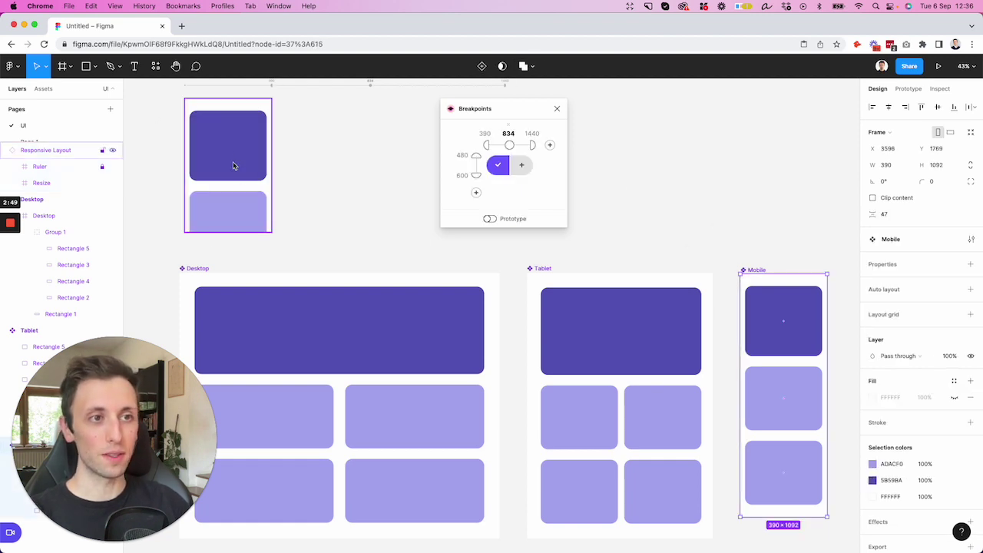
scroll(238, 162, up, 3)
scroll(234, 207, down, 3)
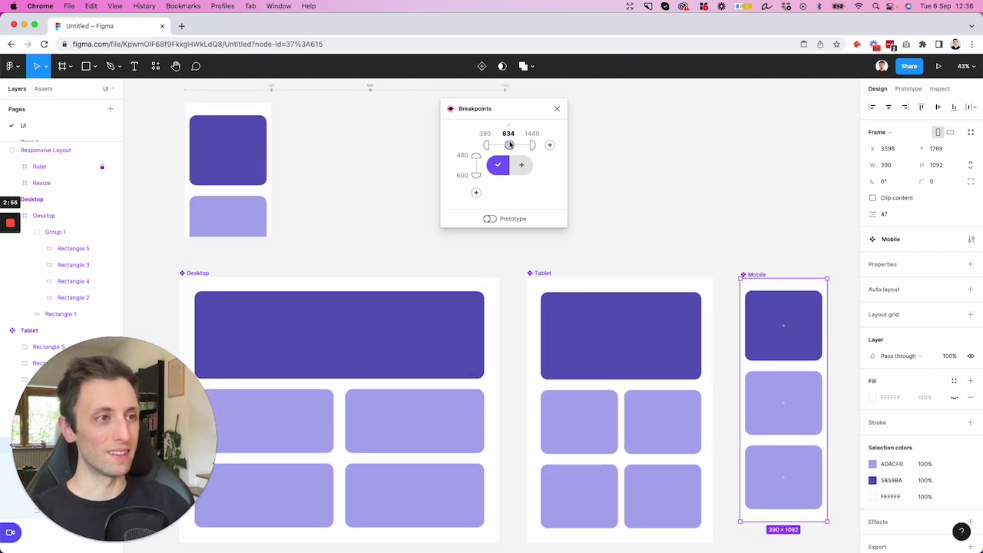
Step: Assign Tablet to 834–1440, add a 1600 breakpoint, and assign Desktop to 1440–1600
click(522, 167)
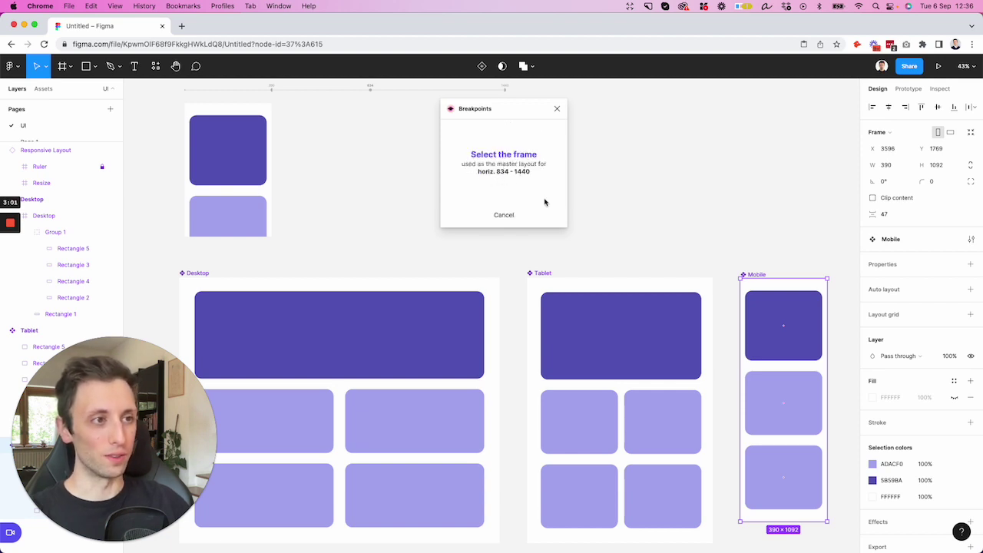
click(542, 273)
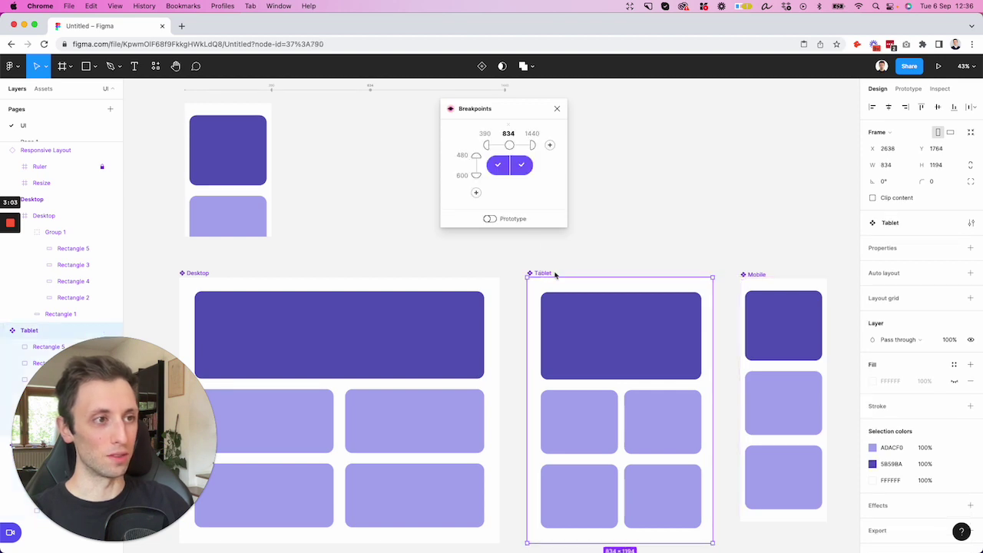
click(550, 146)
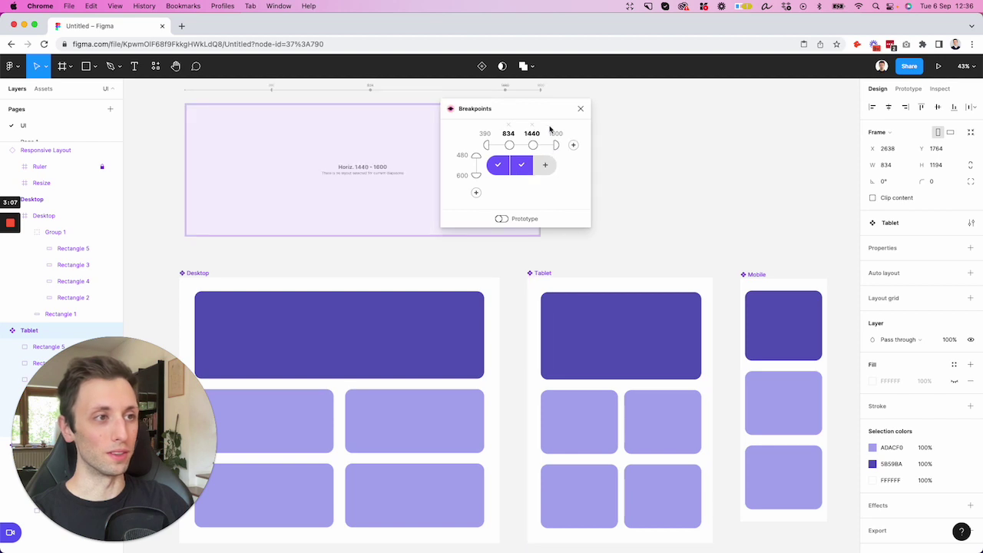
click(551, 167)
click(193, 274)
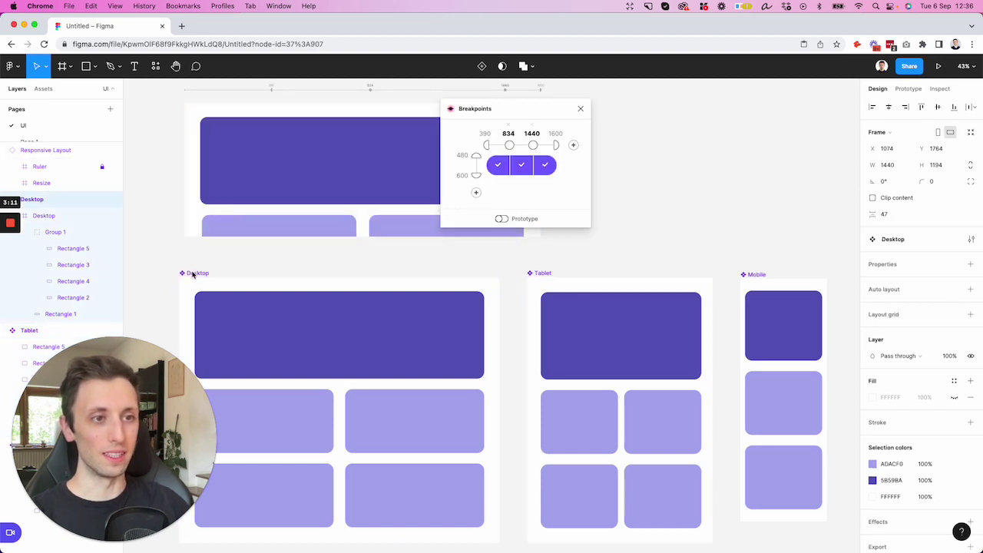
scroll(361, 157, up, 3)
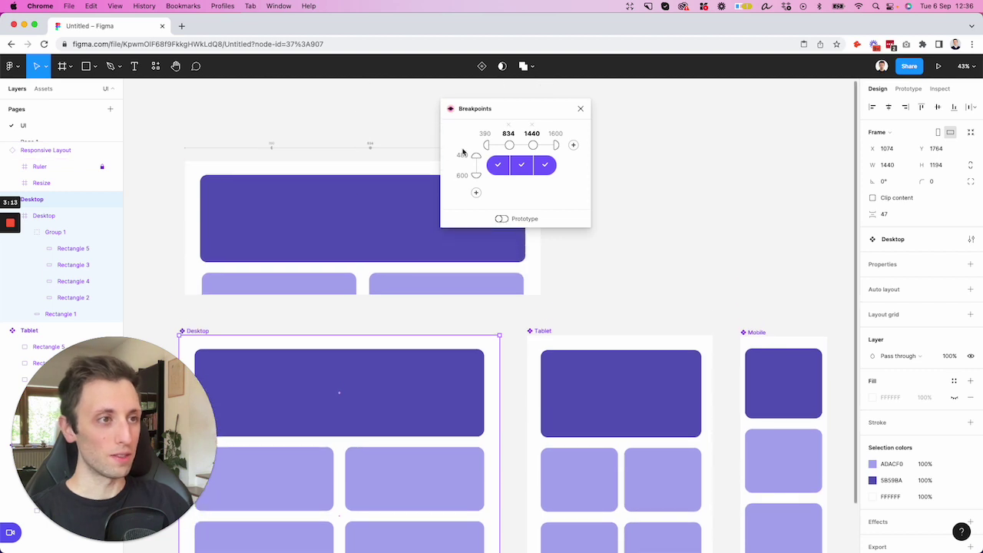
Step: Raise the Responsive Layout frame and stretch its height to make it 1600 × 1193
drag(516, 116, 720, 127)
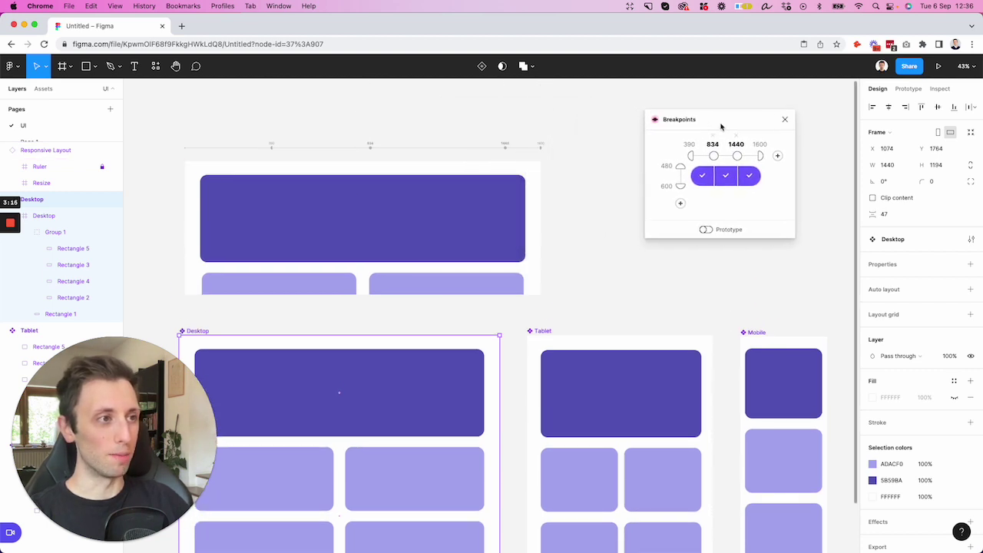
scroll(409, 131, down, 1)
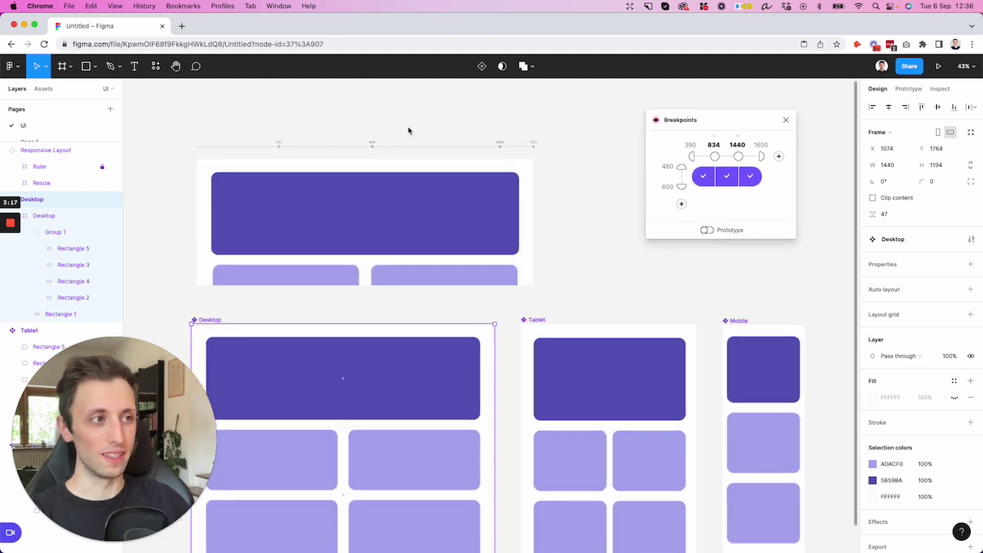
scroll(409, 130, down, 2)
scroll(307, 168, up, 2)
scroll(307, 169, left, 3)
click(304, 165)
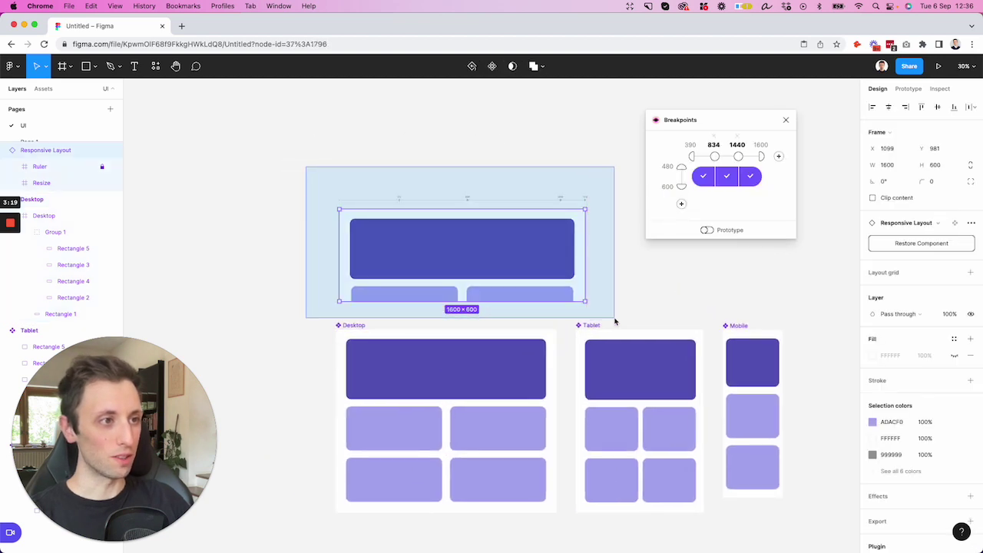
drag(550, 234, 548, 126)
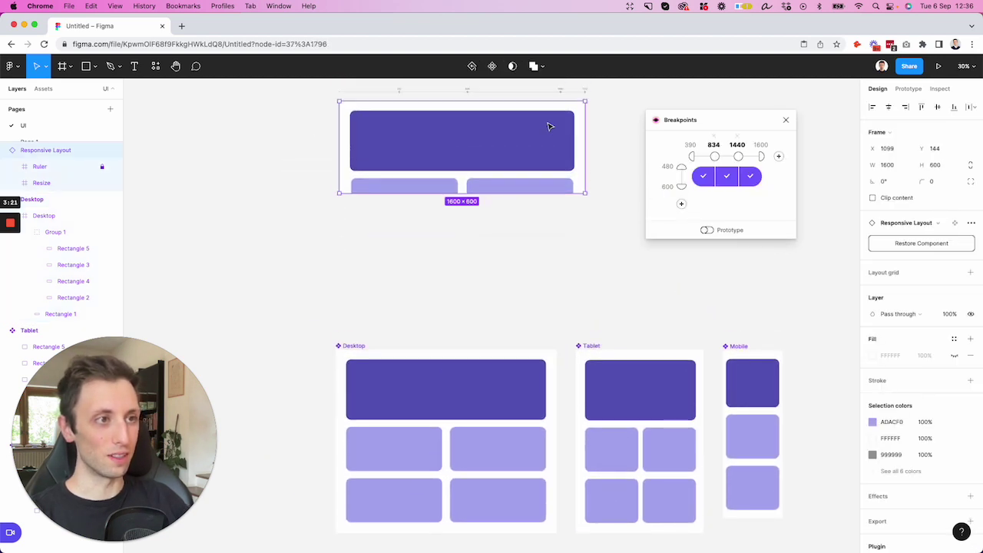
scroll(550, 126, up, 3)
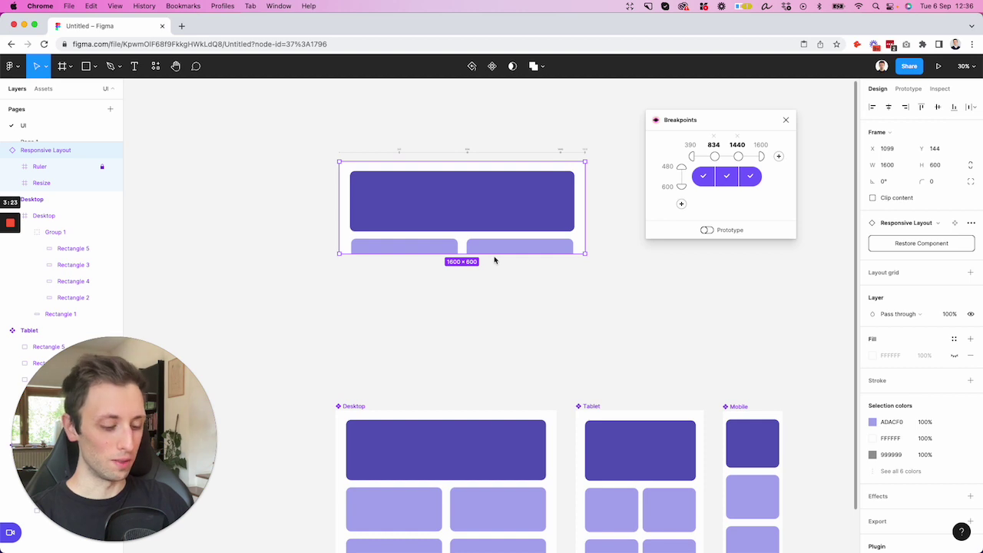
drag(493, 260, 492, 345)
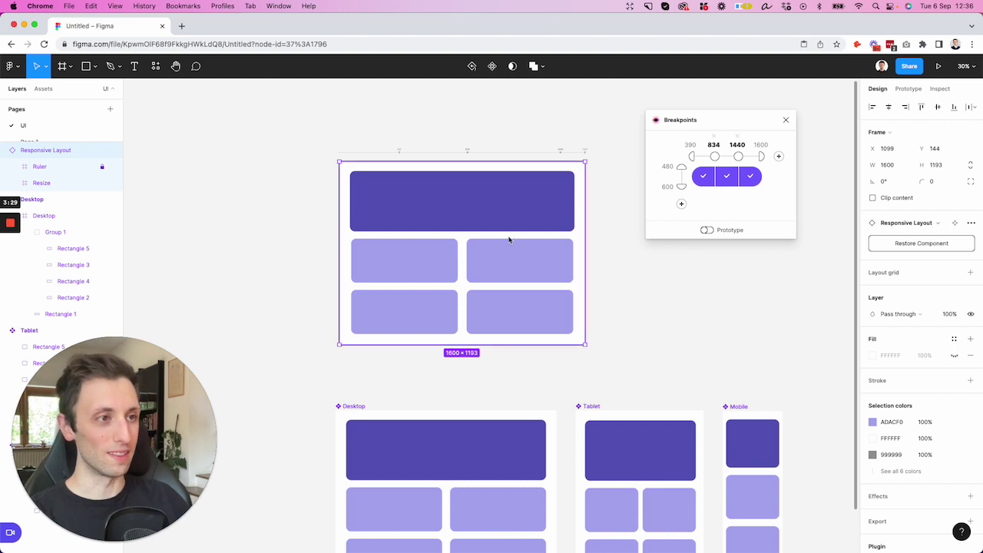
scroll(503, 241, up, 5)
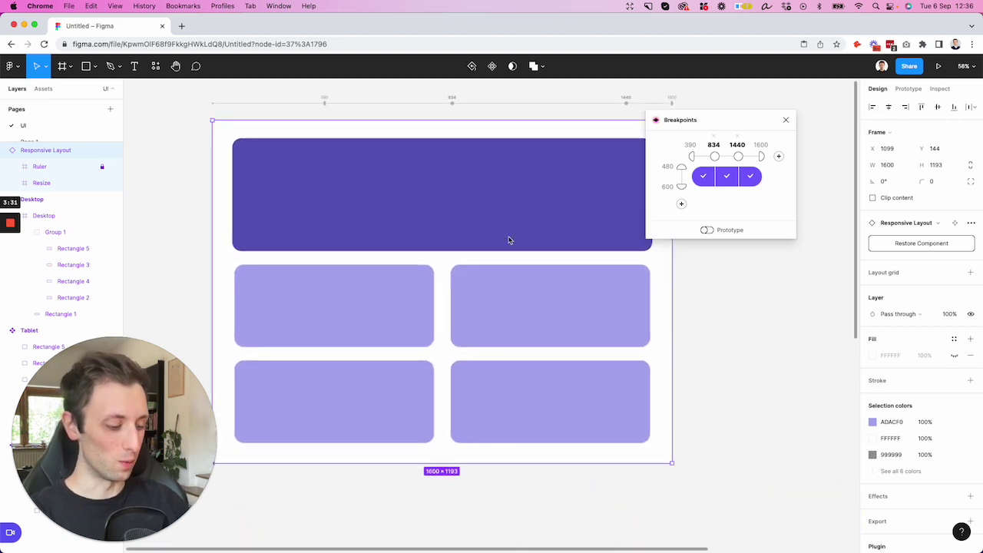
Step: Hide the panels and drag the frame's width to watch it reflow between Mobile and Desktop layouts
key(super+backslash)
scroll(539, 256, up, 2)
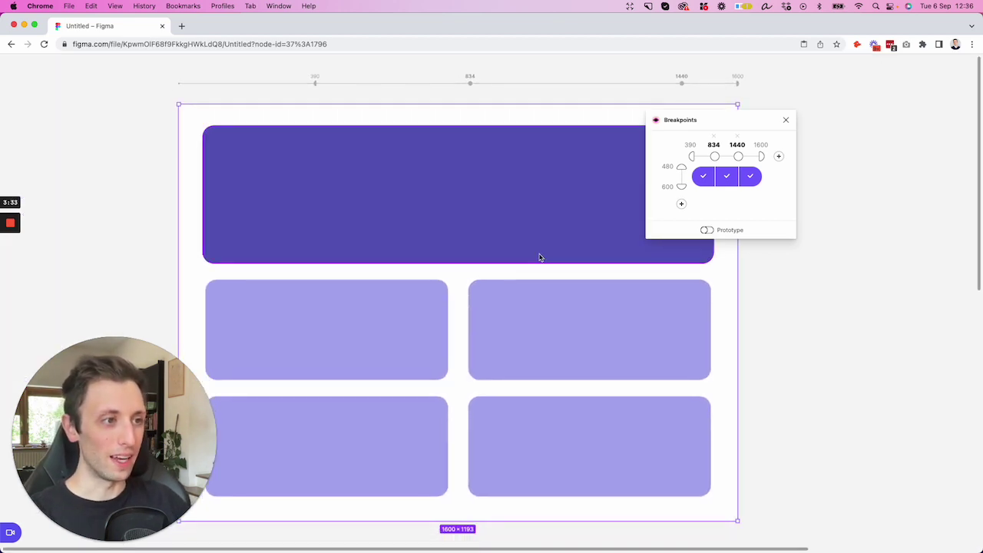
scroll(539, 257, down, 1)
drag(722, 324, 489, 325)
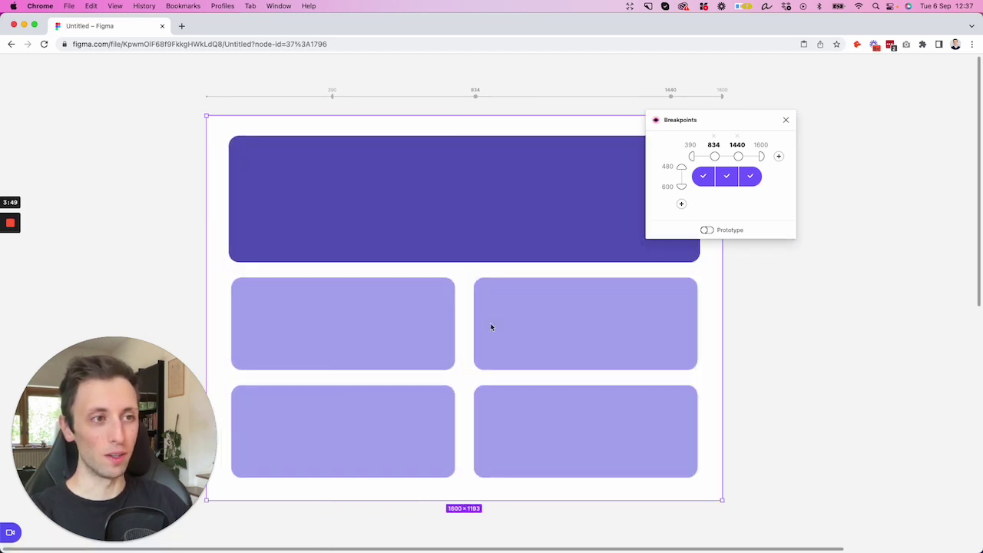
scroll(490, 322, down, 3)
scroll(492, 324, down, 5)
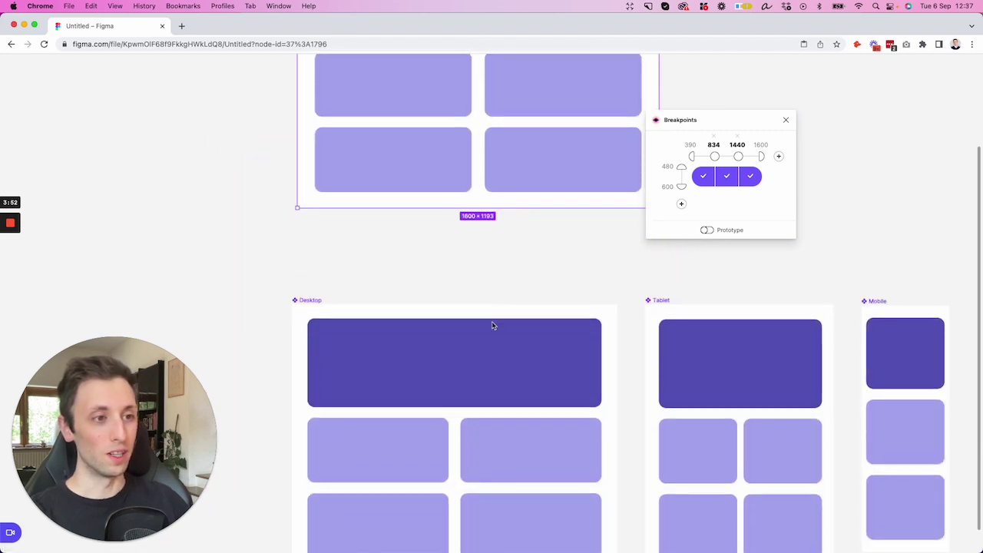
click(414, 240)
key(super+backslash)
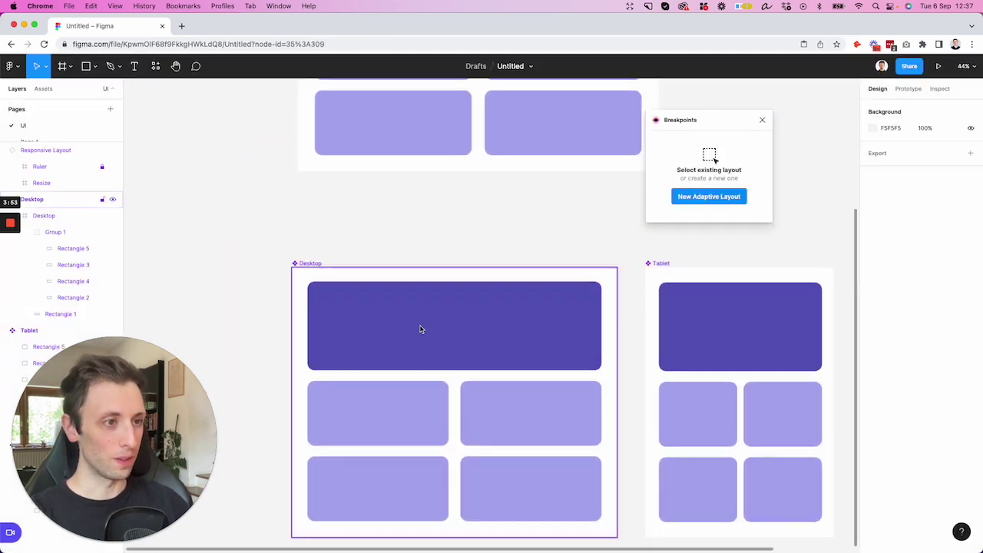
scroll(422, 307, down, 2)
click(430, 280)
scroll(434, 283, up, 1)
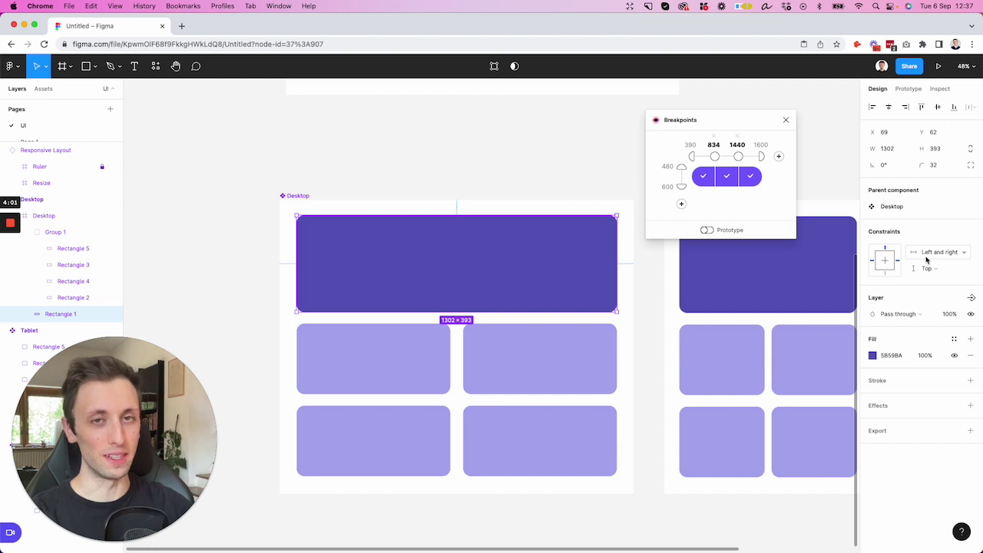
click(486, 168)
scroll(416, 113, up, 5)
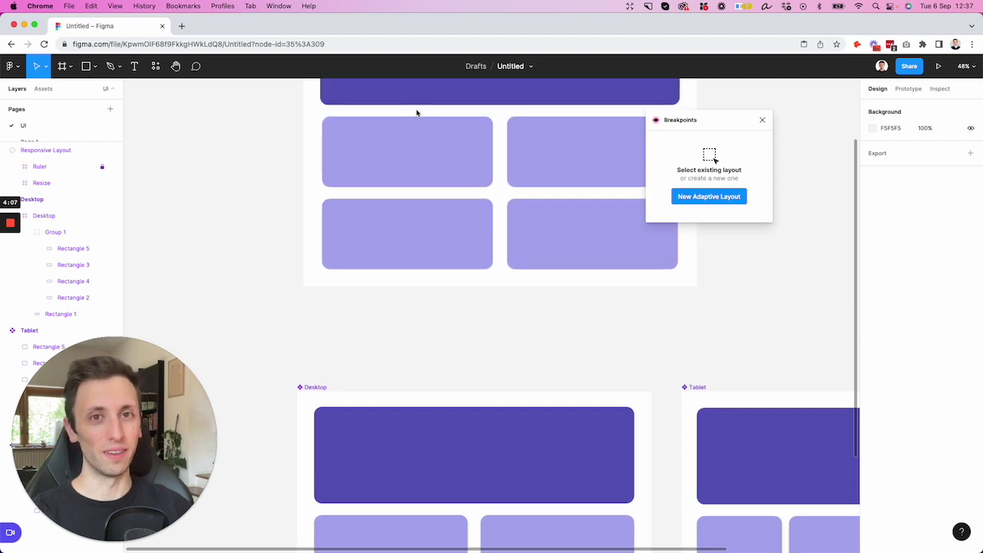
scroll(416, 113, up, 5)
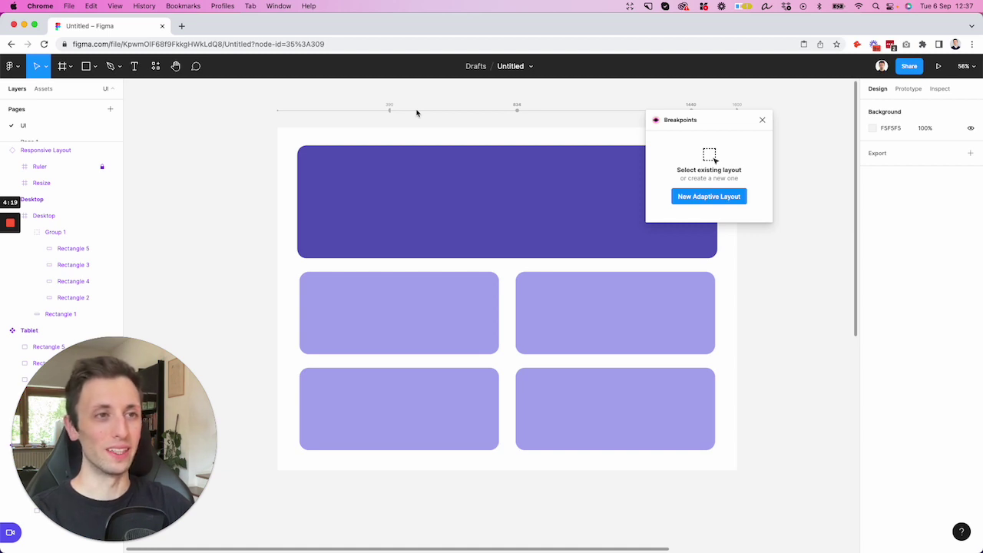
key(super+t)
Step: Enter 'free' in the address bar and load the giglio-designs.com/freebies suggestion
text(freepik.com)
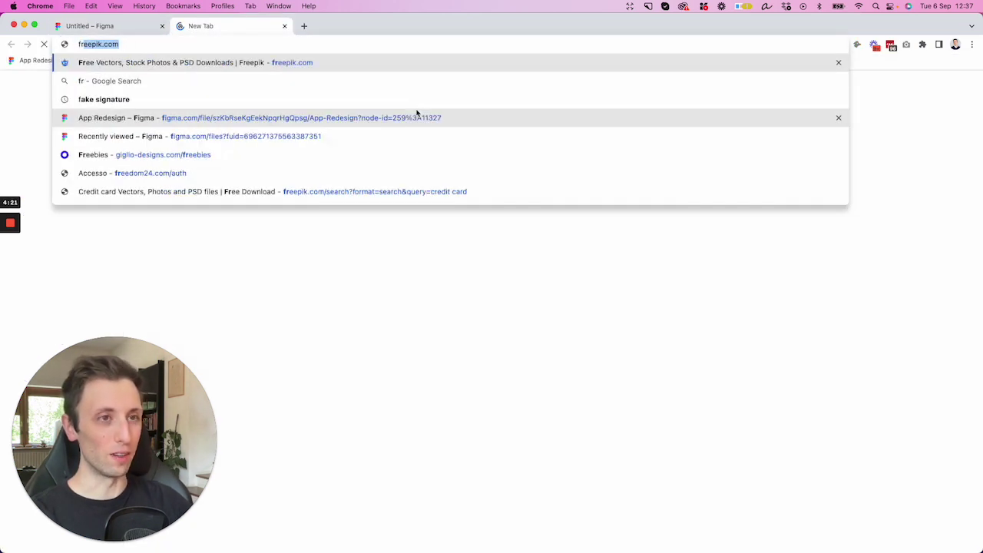
key(Up)
key(Up)
key(Up)
key(Up)
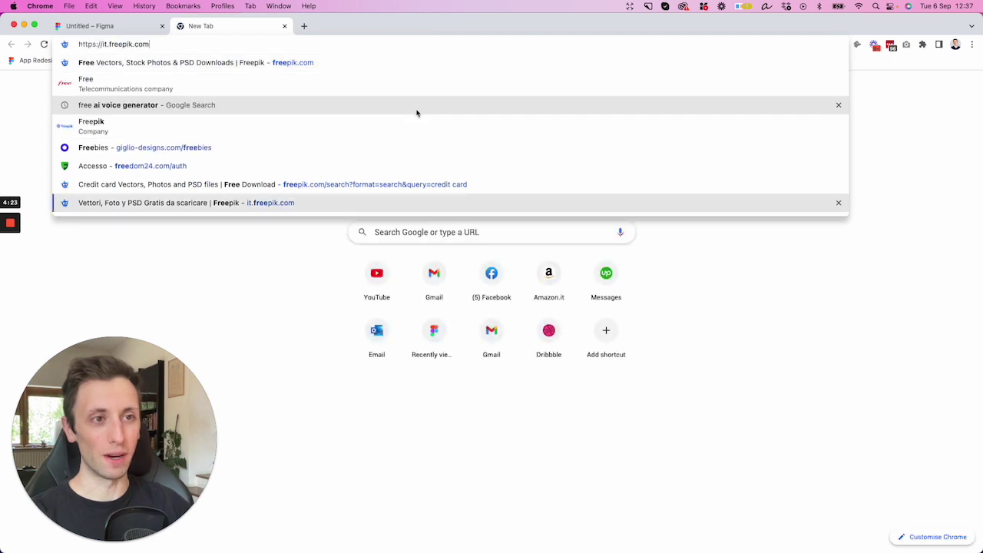
key(Return)
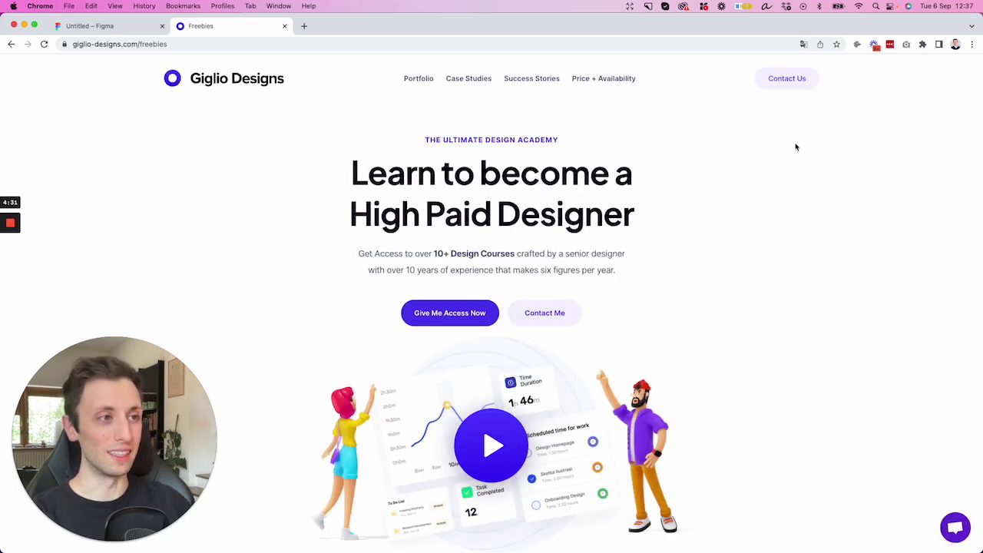
Step: Scroll the freebies page past the hero, map and course grid down to Usability Testing 101
scroll(806, 161, down, 10)
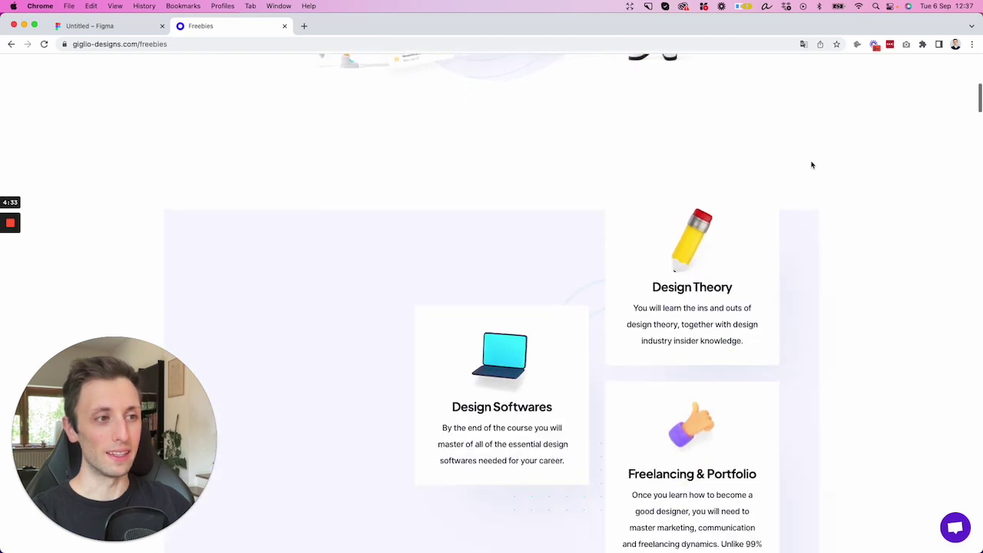
scroll(811, 165, down, 15)
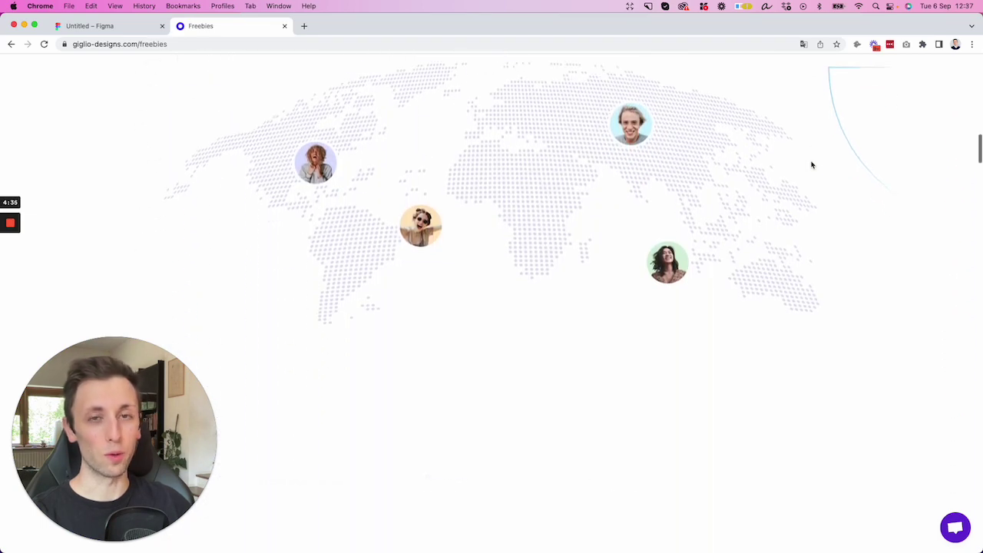
scroll(812, 164, down, 15)
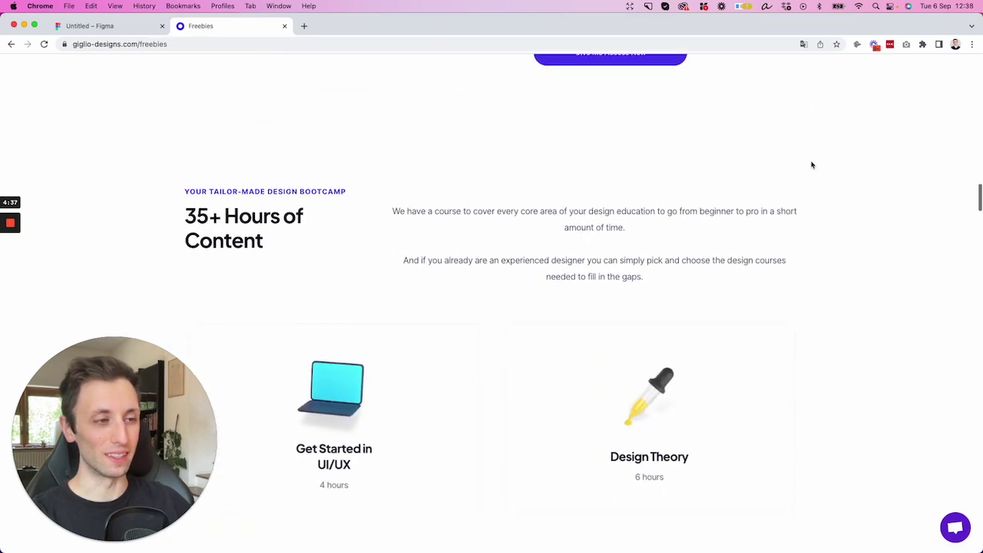
scroll(812, 165, down, 5)
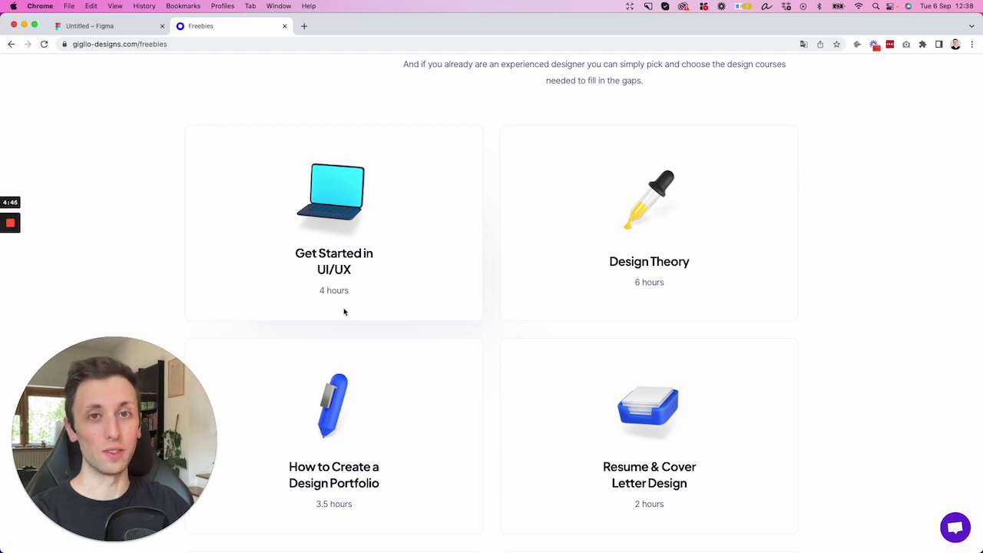
scroll(423, 297, down, 3)
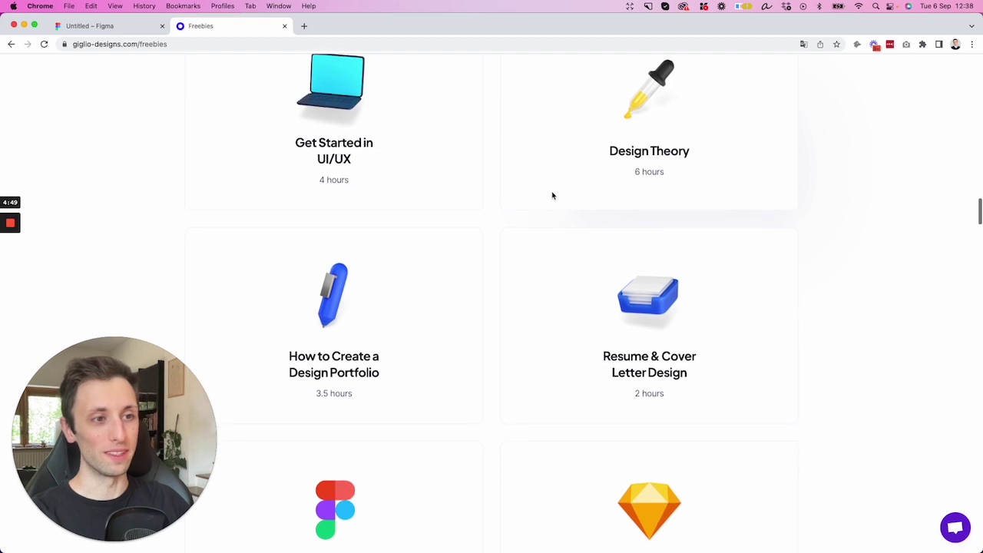
scroll(541, 215, down, 3)
scroll(463, 302, down, 1)
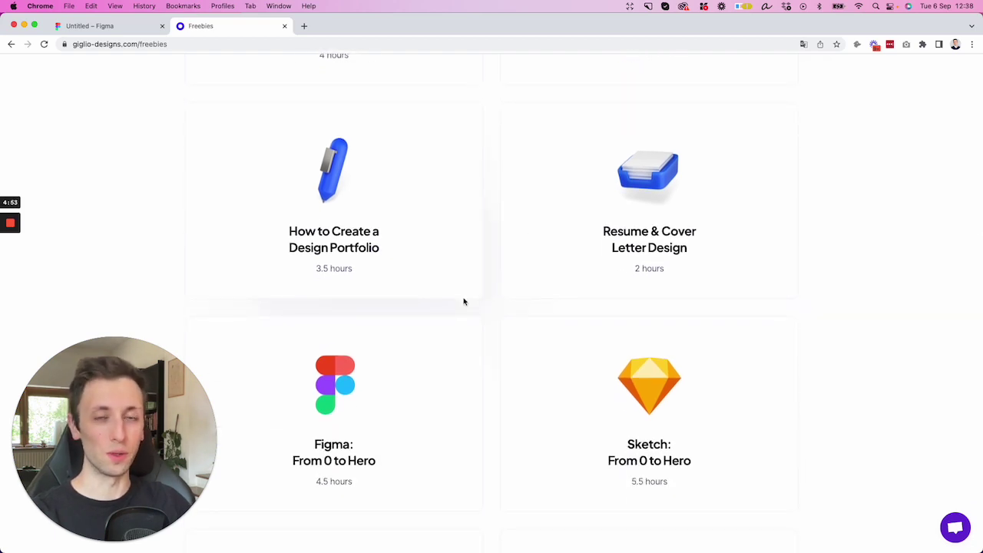
scroll(464, 301, down, 1)
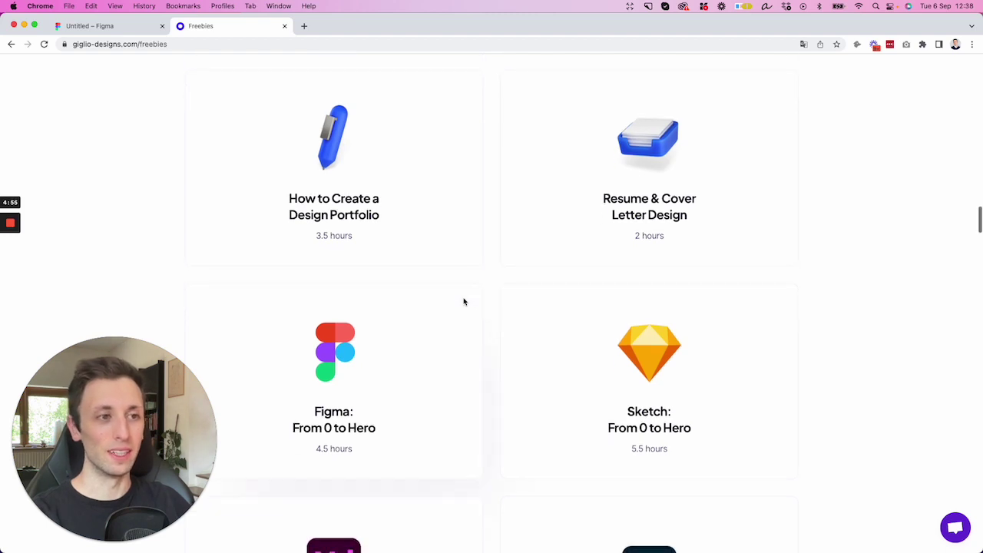
scroll(464, 302, down, 2)
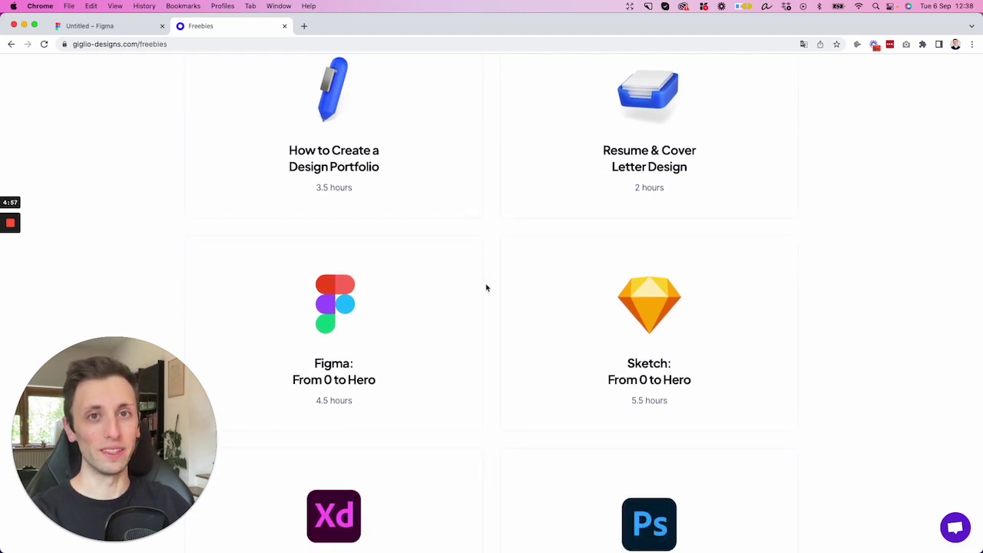
scroll(486, 285, down, 3)
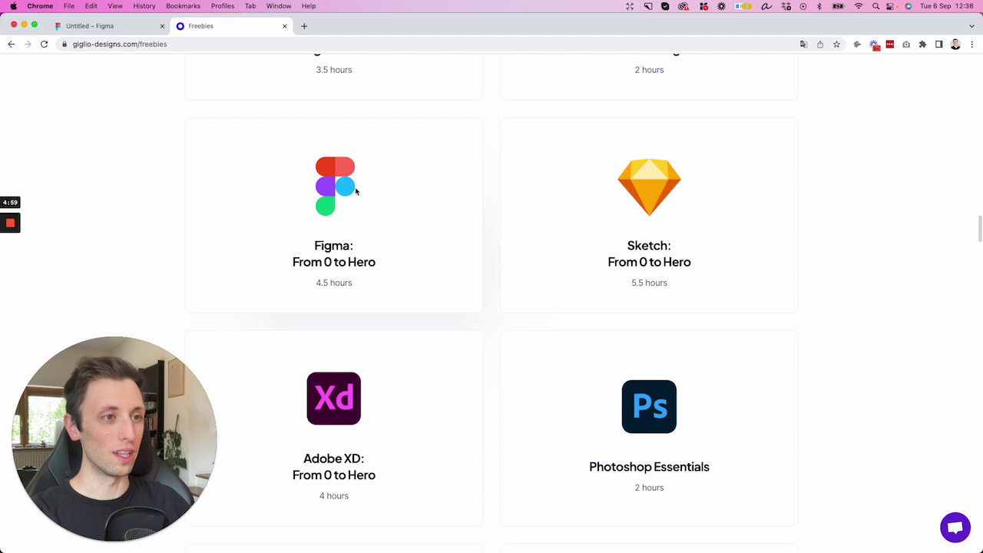
scroll(528, 217, down, 5)
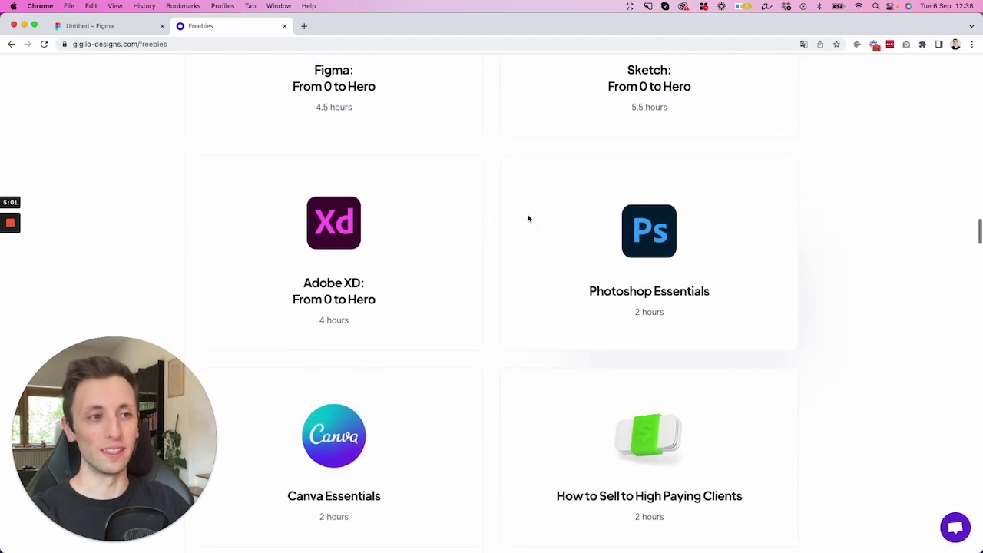
scroll(527, 218, down, 3)
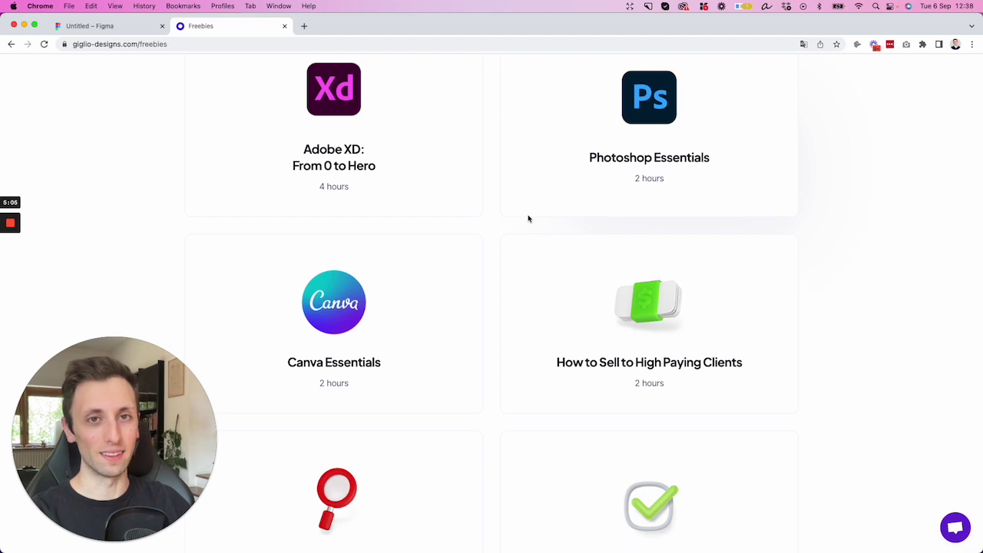
scroll(527, 219, down, 1)
scroll(495, 250, down, 3)
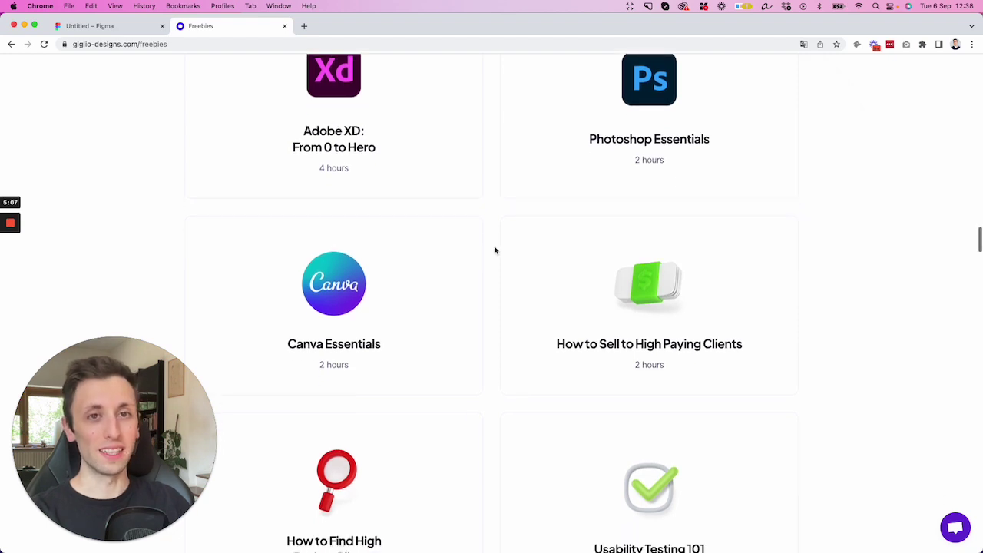
scroll(494, 250, down, 1)
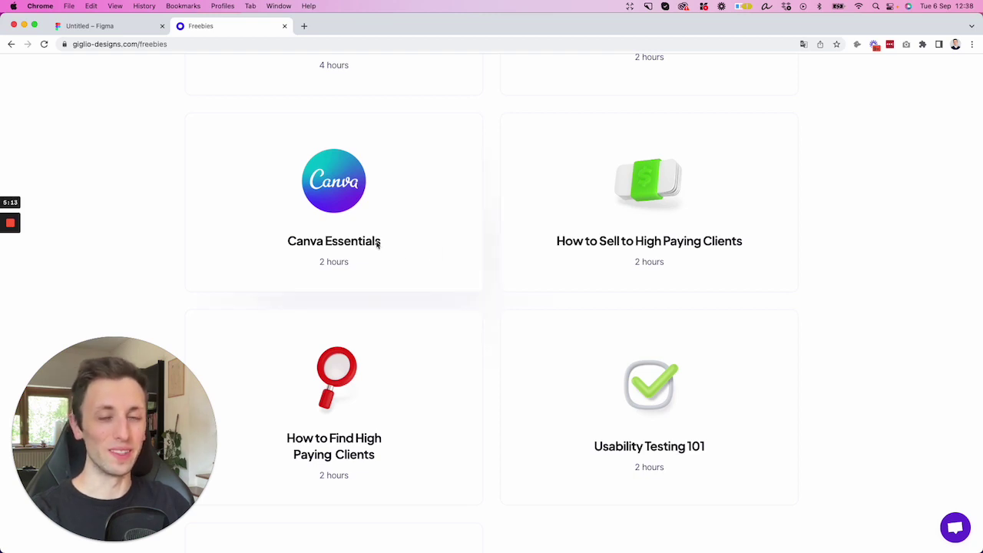
mouse_move(13, 222)
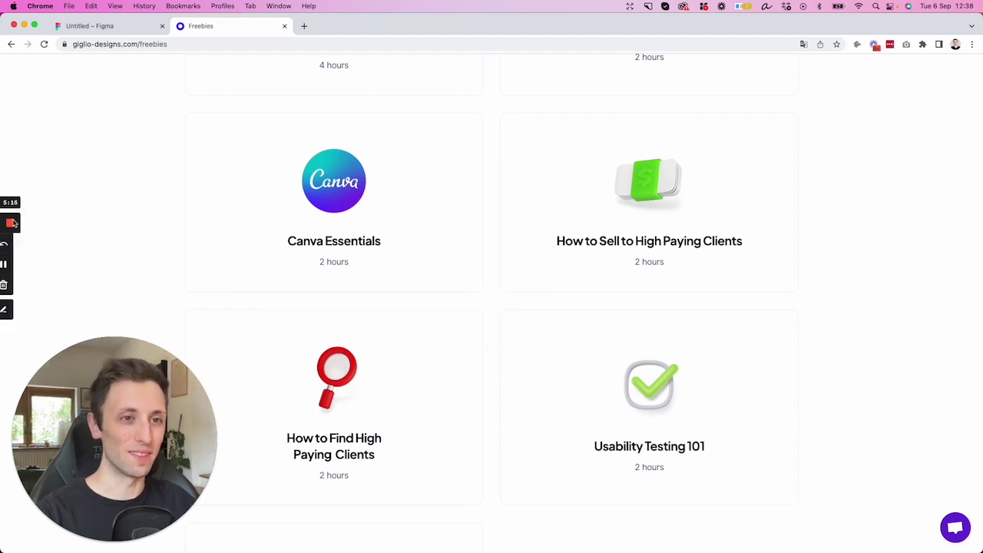